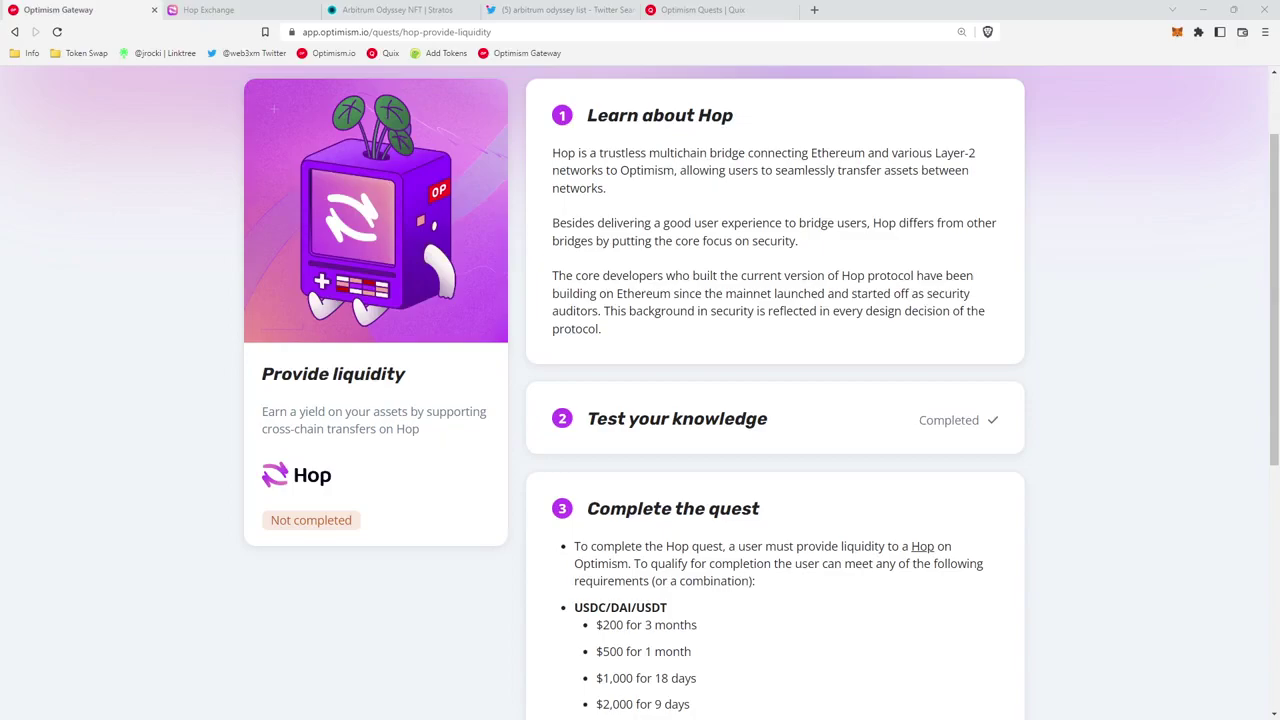
Step: Check Hop's Arbitrum-to-Optimism bridge route, then bring up the Arbitrum Odyssey collection on Stratos
key(ctrl+Tab)
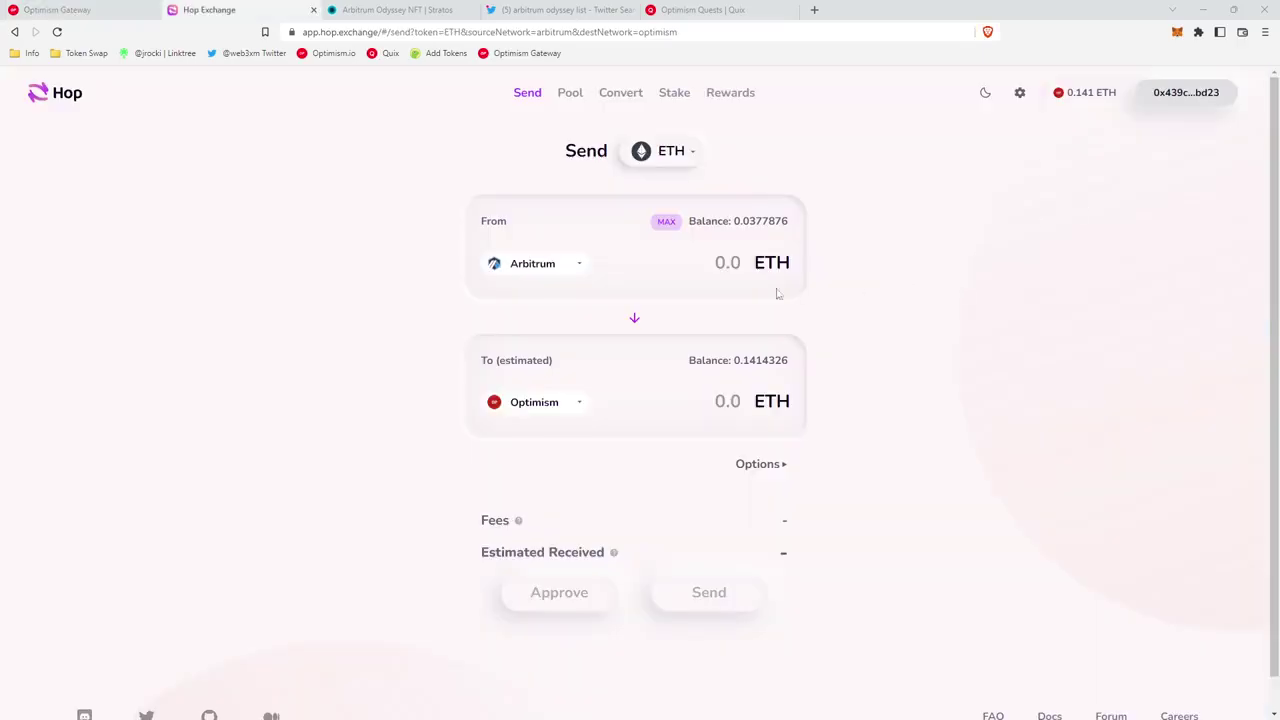
click(529, 276)
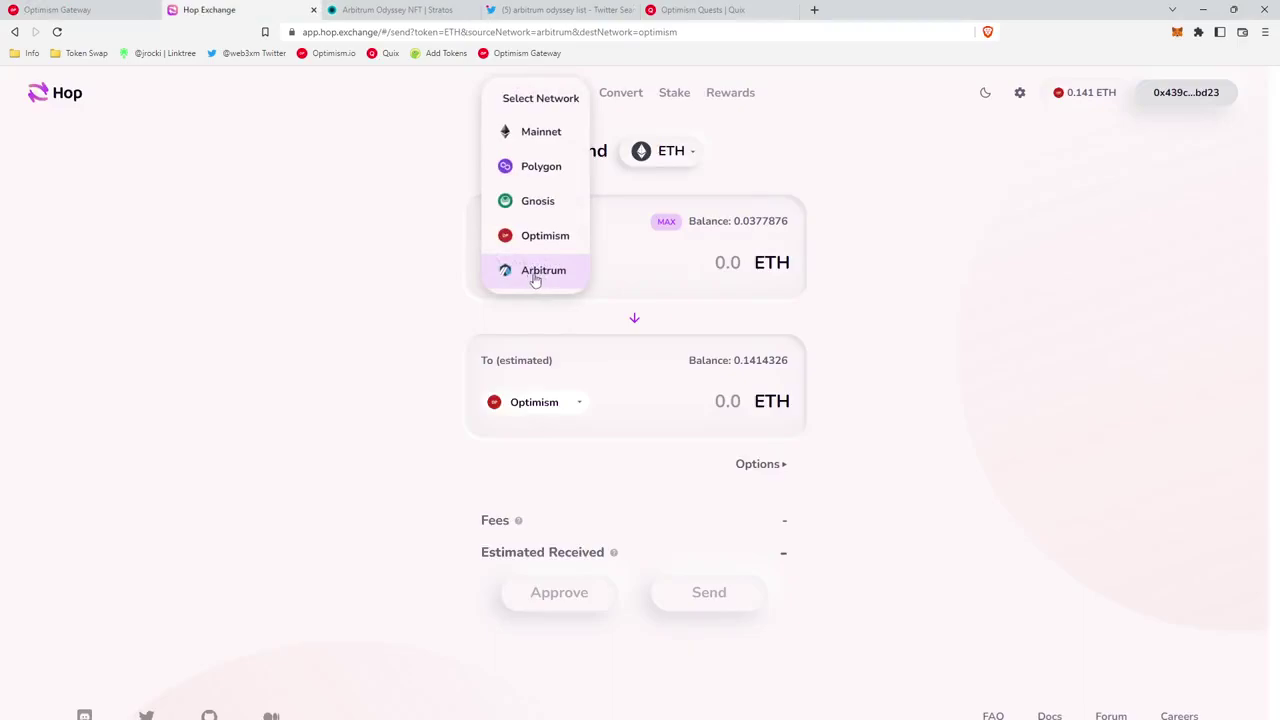
click(532, 272)
click(543, 424)
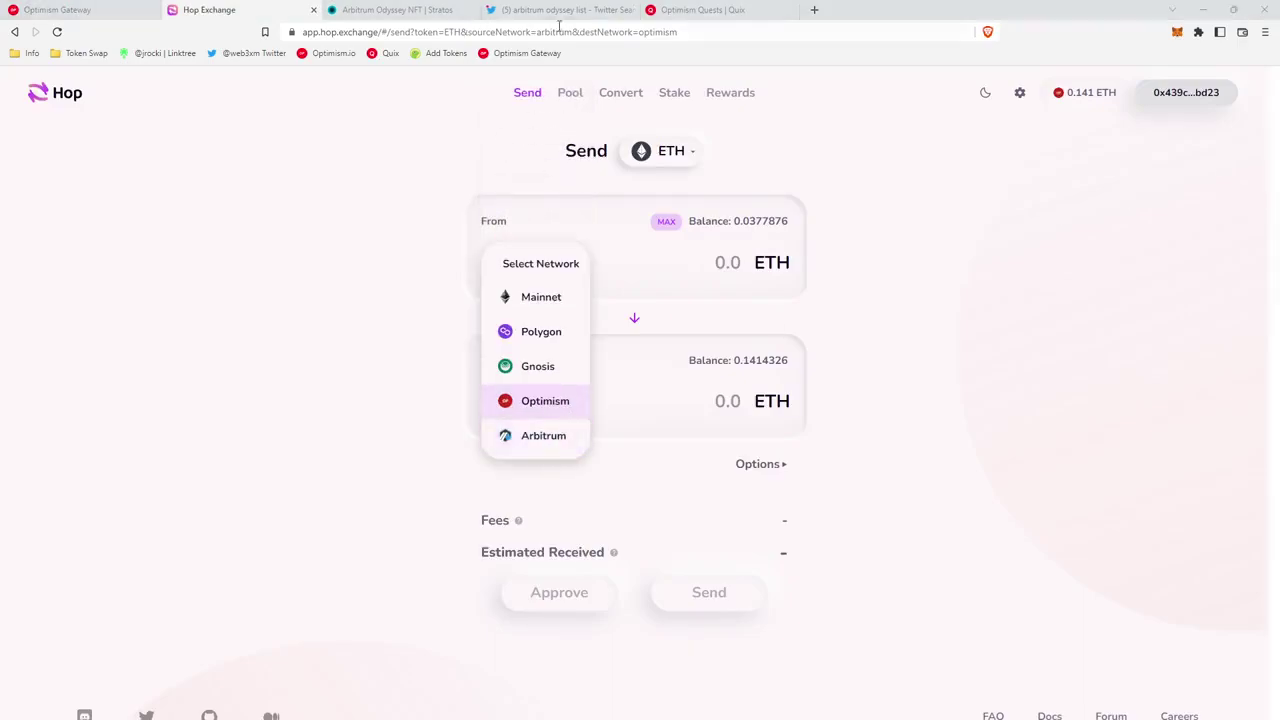
click(398, 9)
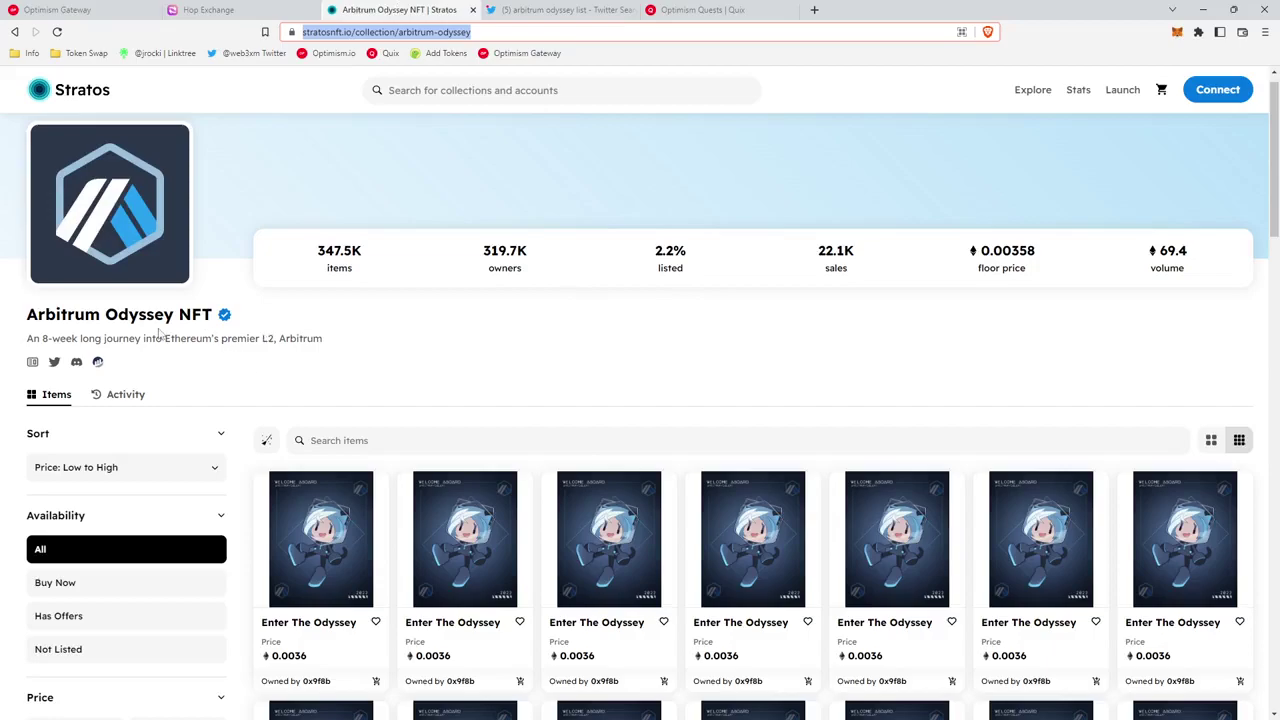
Step: Scroll the Stratos Odyssey page, view the Twitter schedule photo, and bring up Quix's Hop Op Quest listing
scroll(396, 410, down, 2)
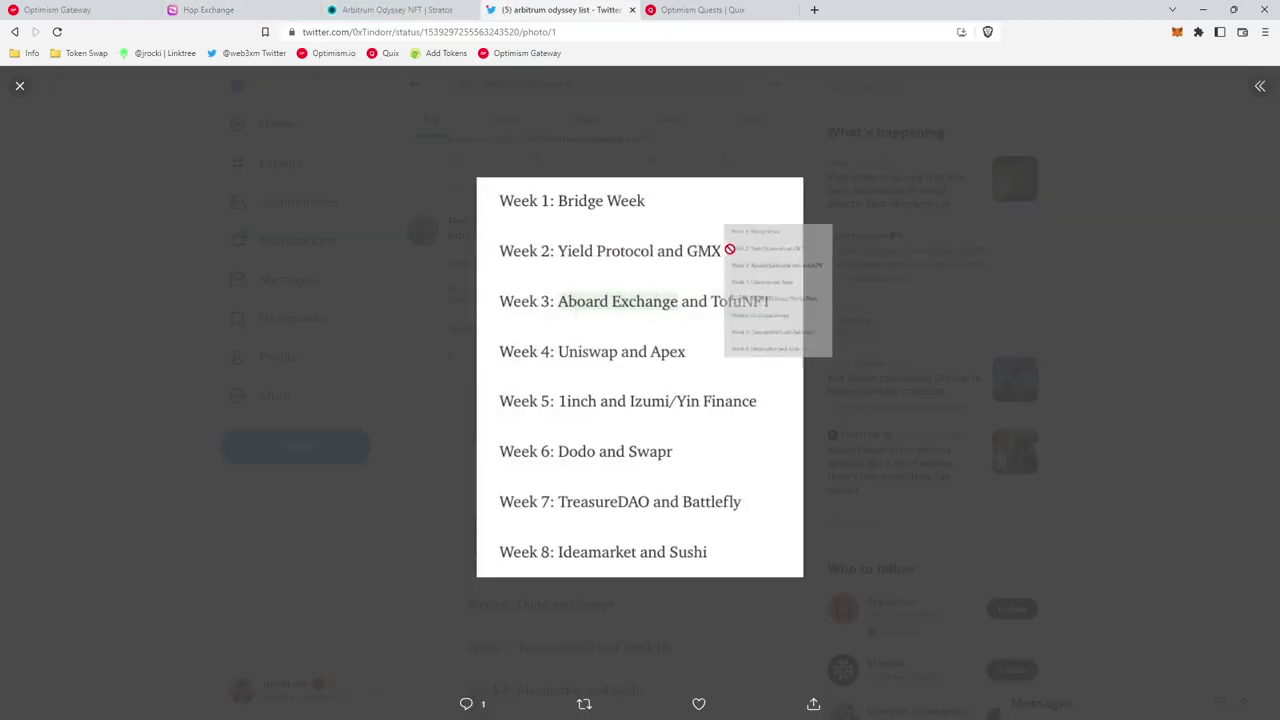
drag(729, 249, 715, 259)
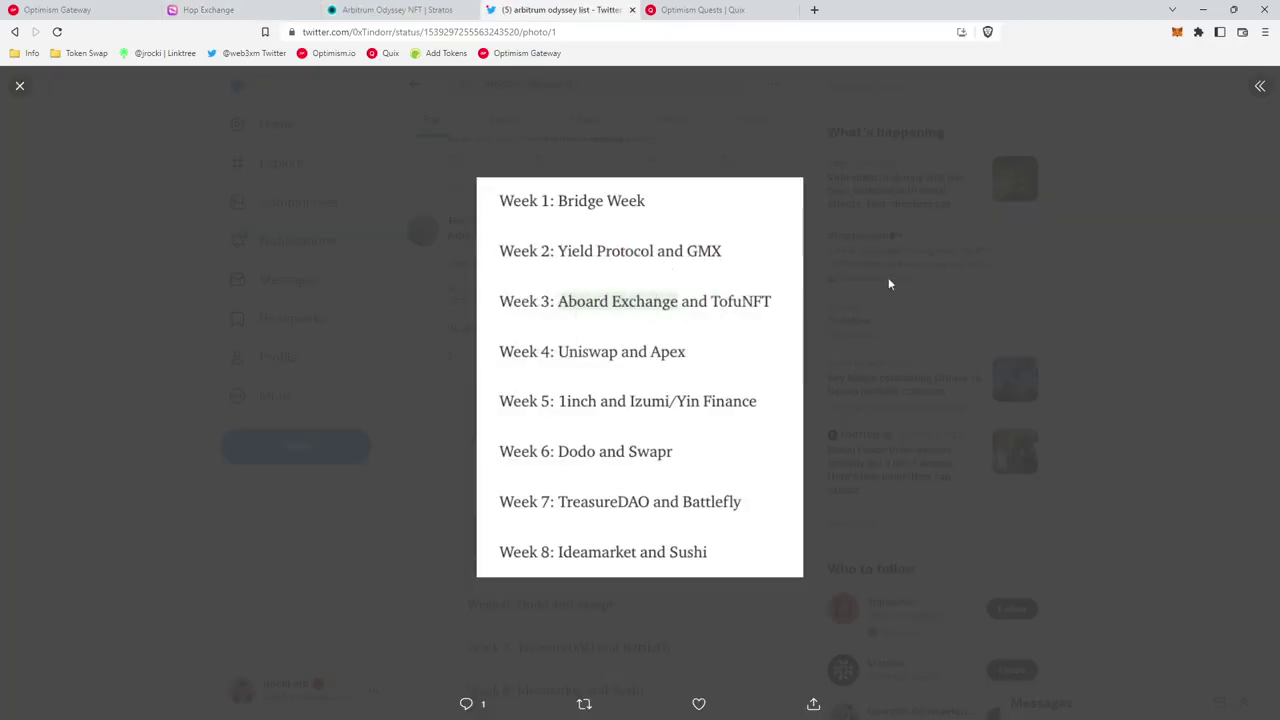
click(712, 10)
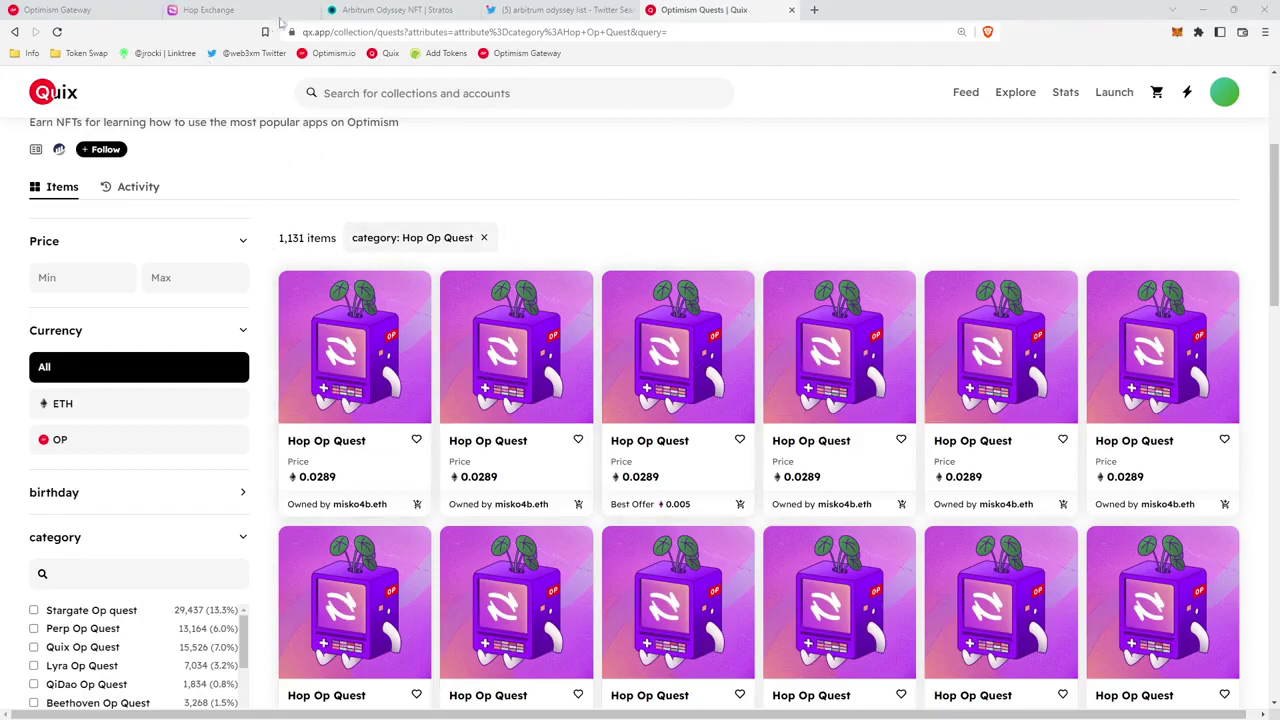
Step: Leave Hop's route as Arbitrum to Optimism and bring up the weekly Odyssey schedule photo
click(249, 12)
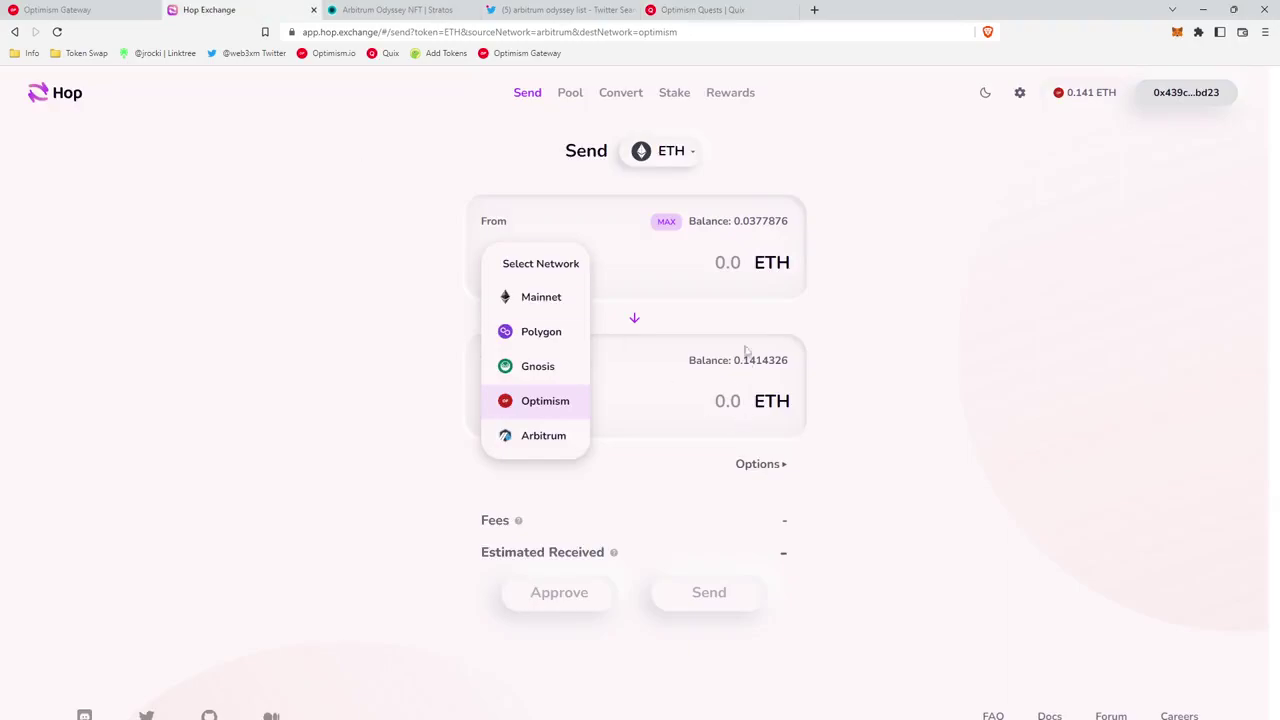
click(530, 258)
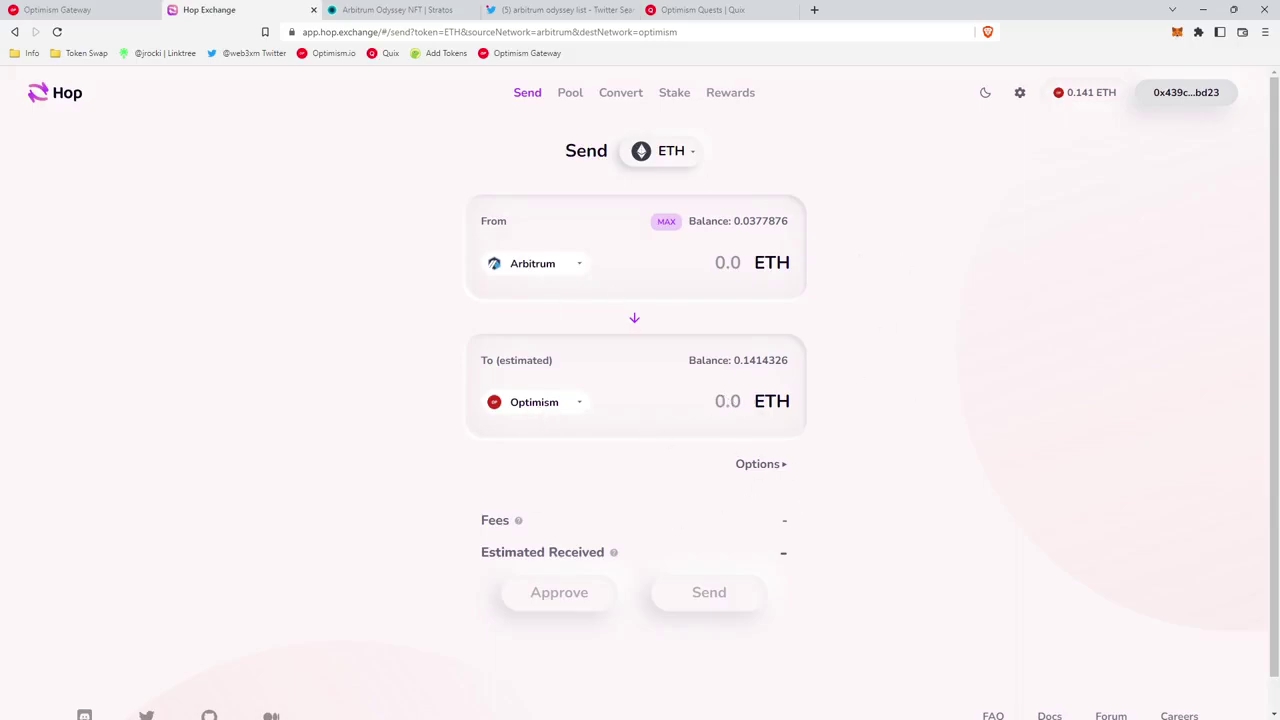
key(ctrl+4)
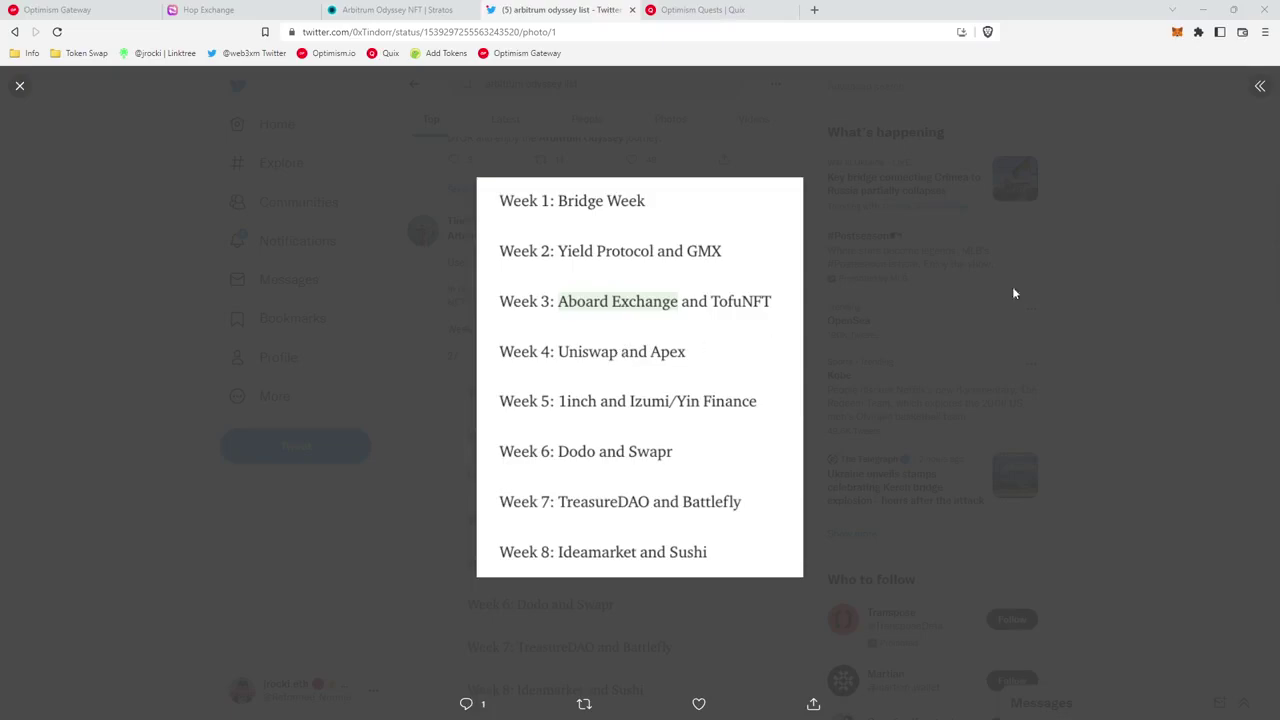
Step: Close the Twitter and Hop Exchange tabs, returning to the Hop 'Provide liquidity' quest
click(205, 9)
click(140, 8)
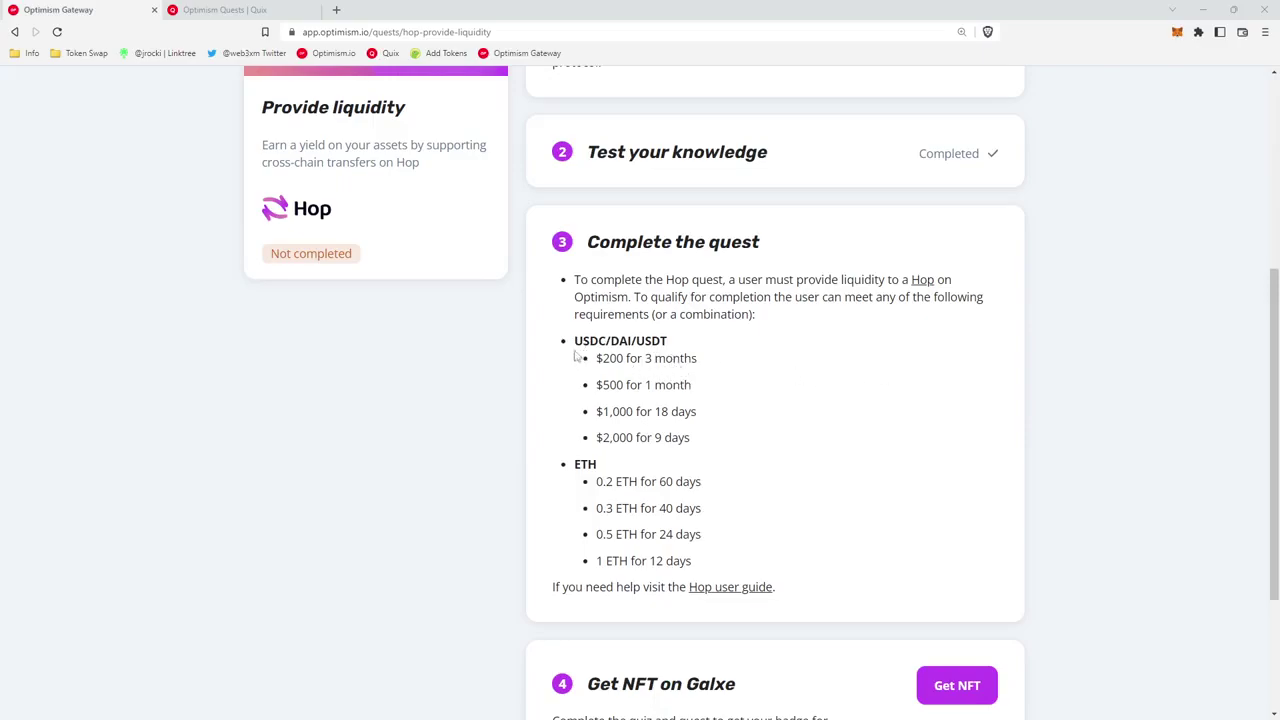
drag(576, 347, 676, 349)
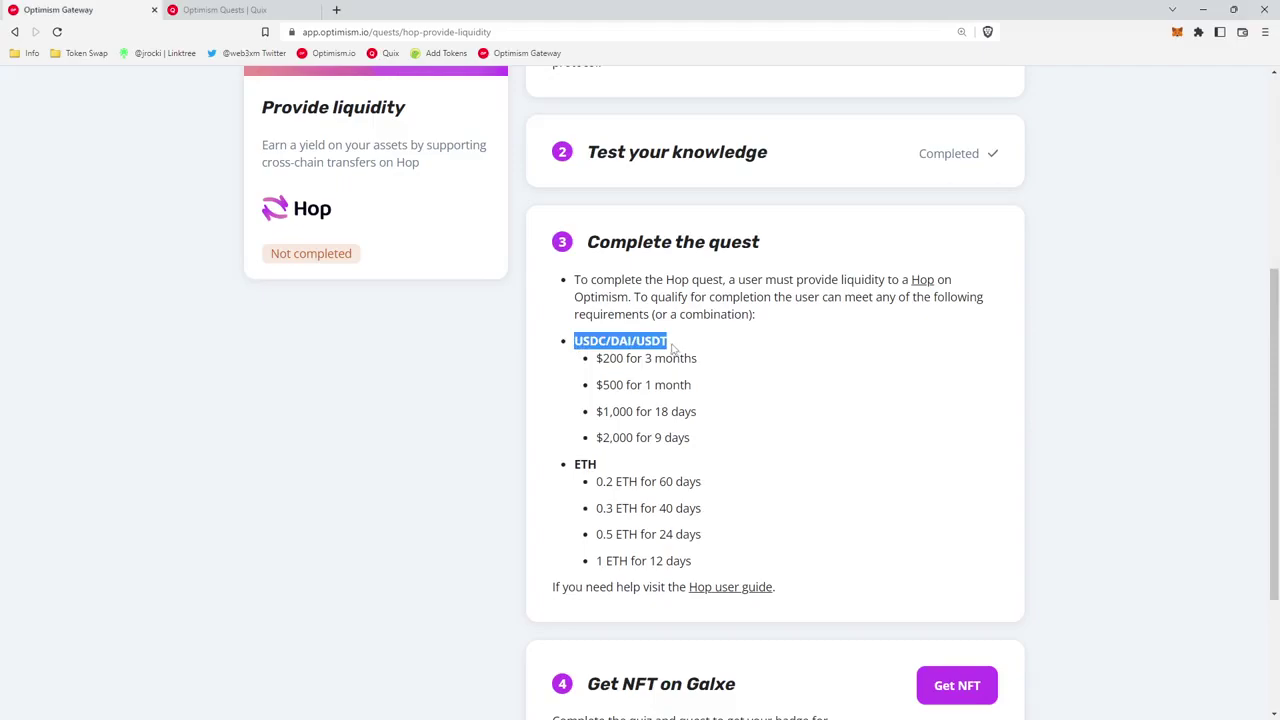
drag(606, 469, 557, 471)
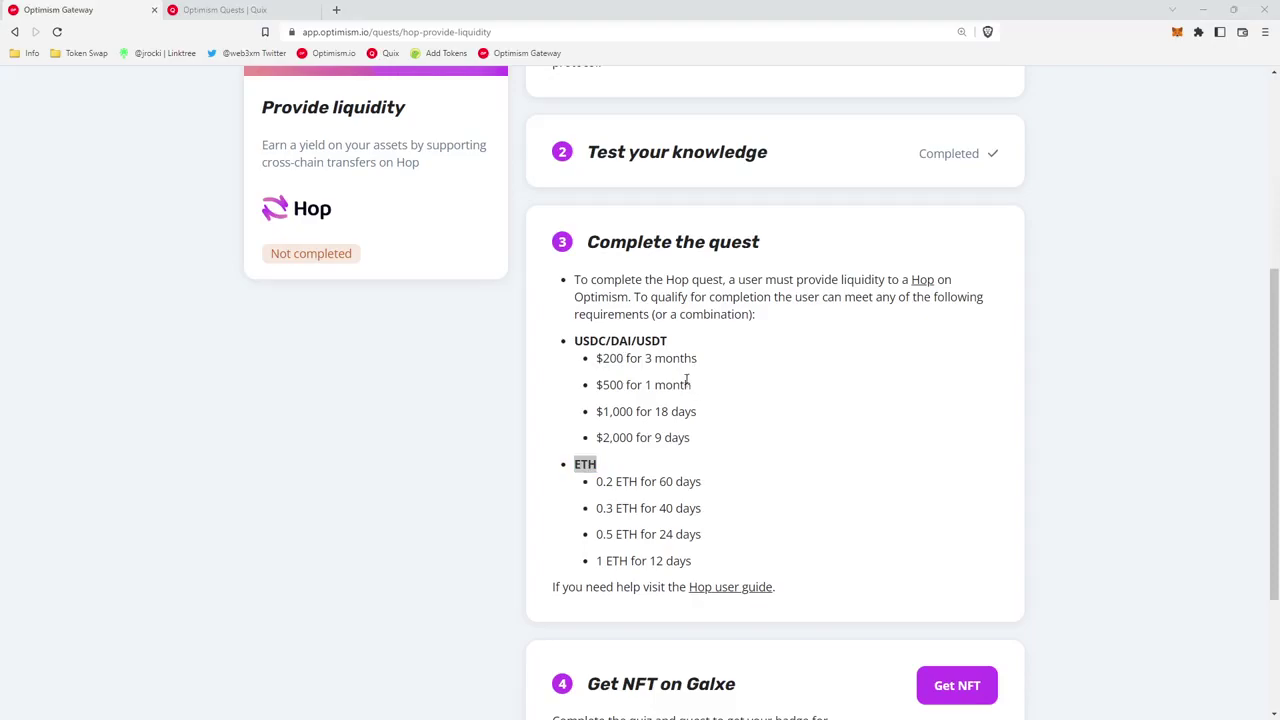
Step: Open Hop's Optimism pool page set to USDC and check the quest's $200 for 3 months requirement
click(919, 281)
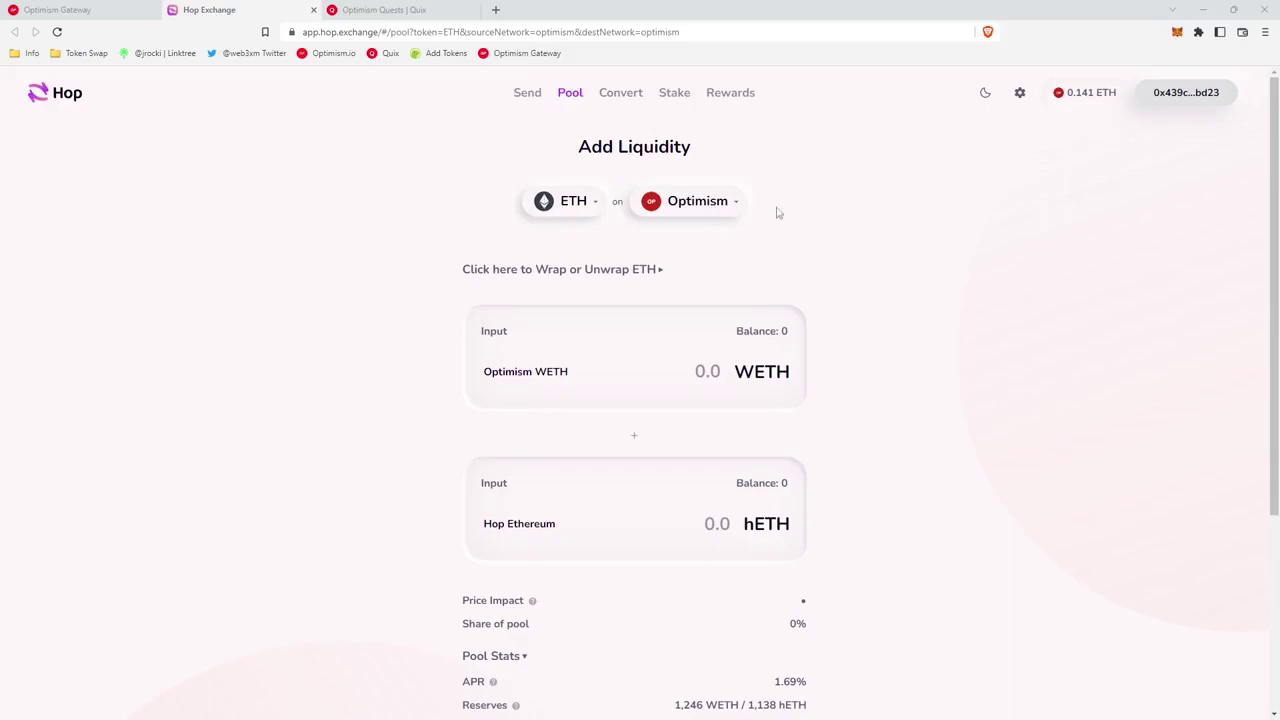
click(574, 204)
click(598, 237)
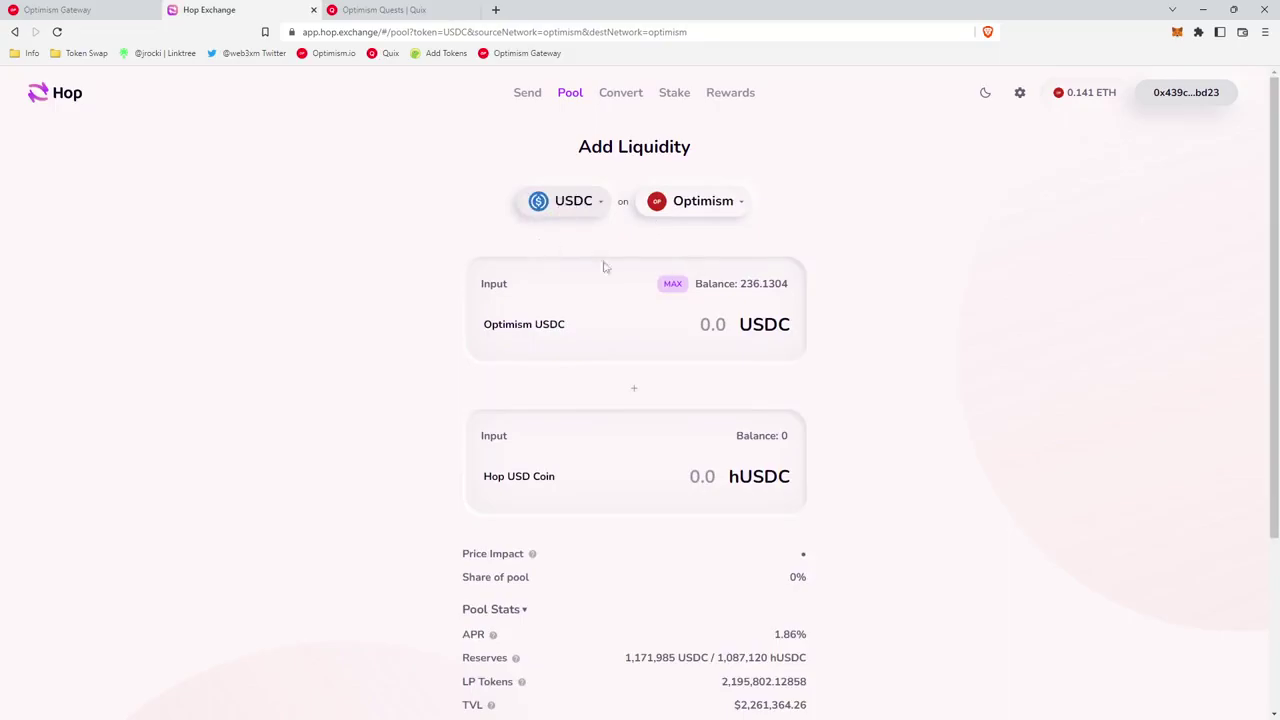
key(ctrl+shift+Tab)
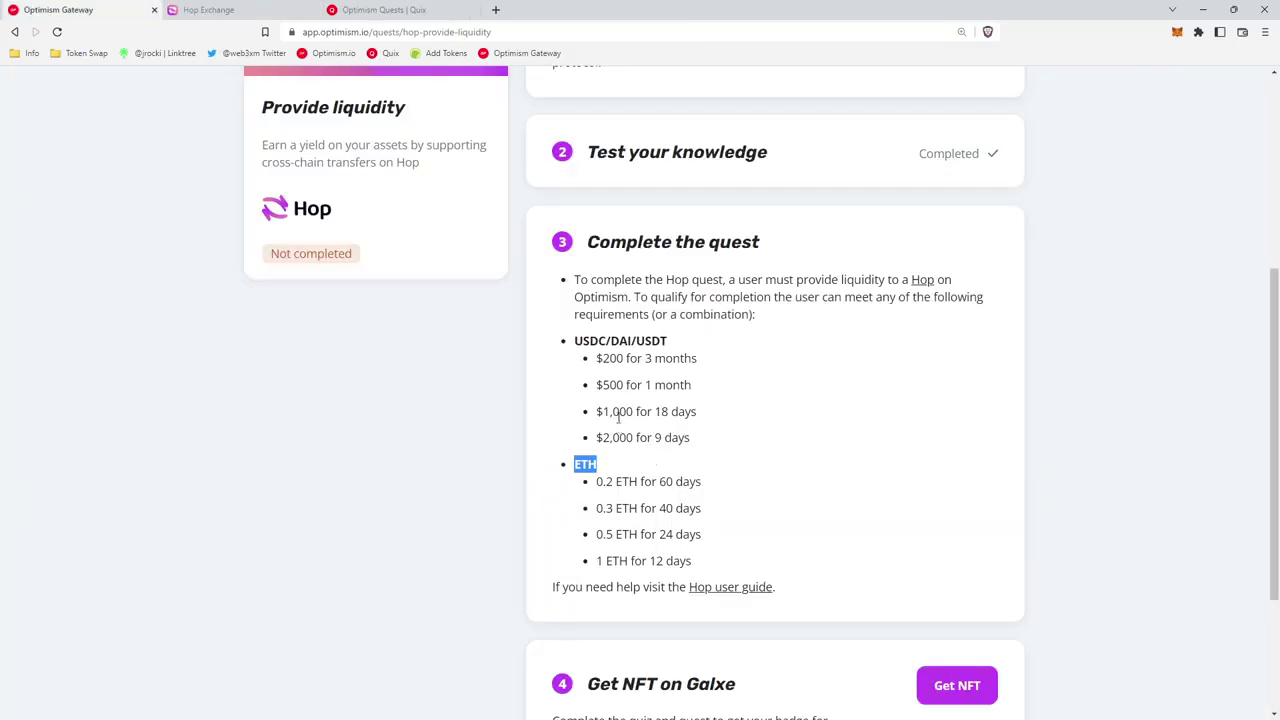
drag(603, 358, 722, 372)
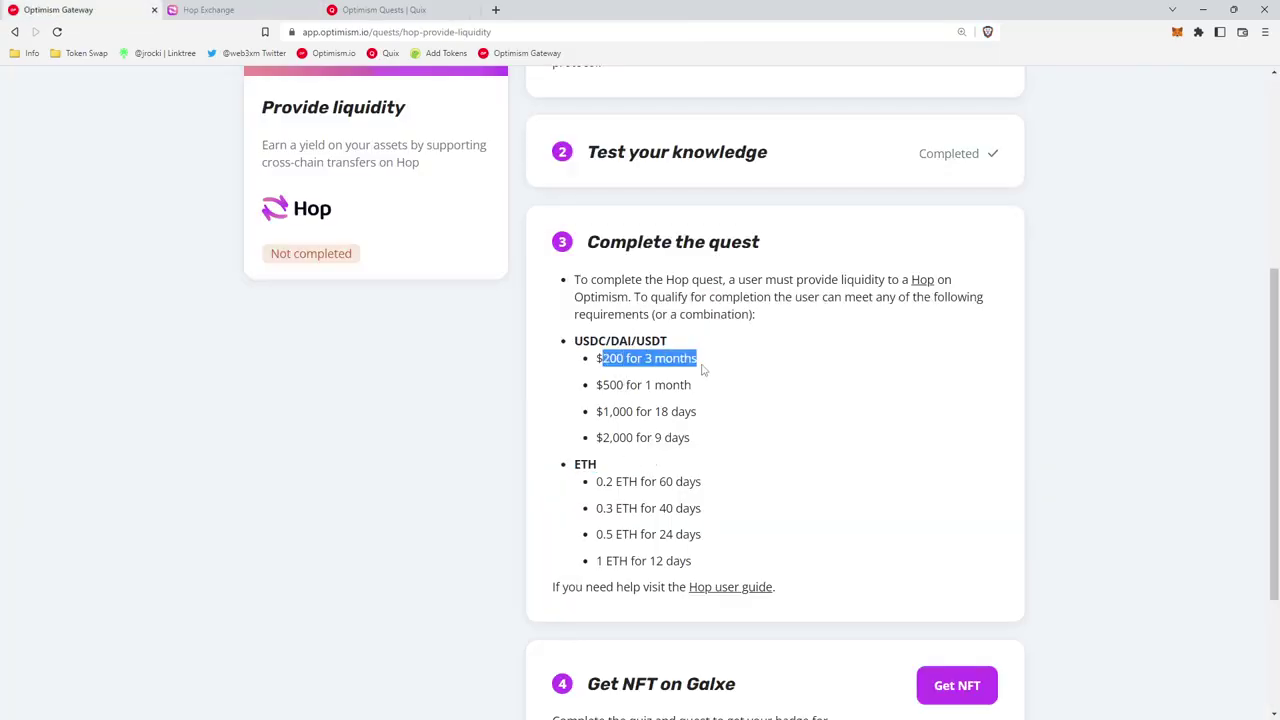
Step: Approve USDC spending and deposit 200 USDC into the Optimism USDC pool
key(ctrl+Tab)
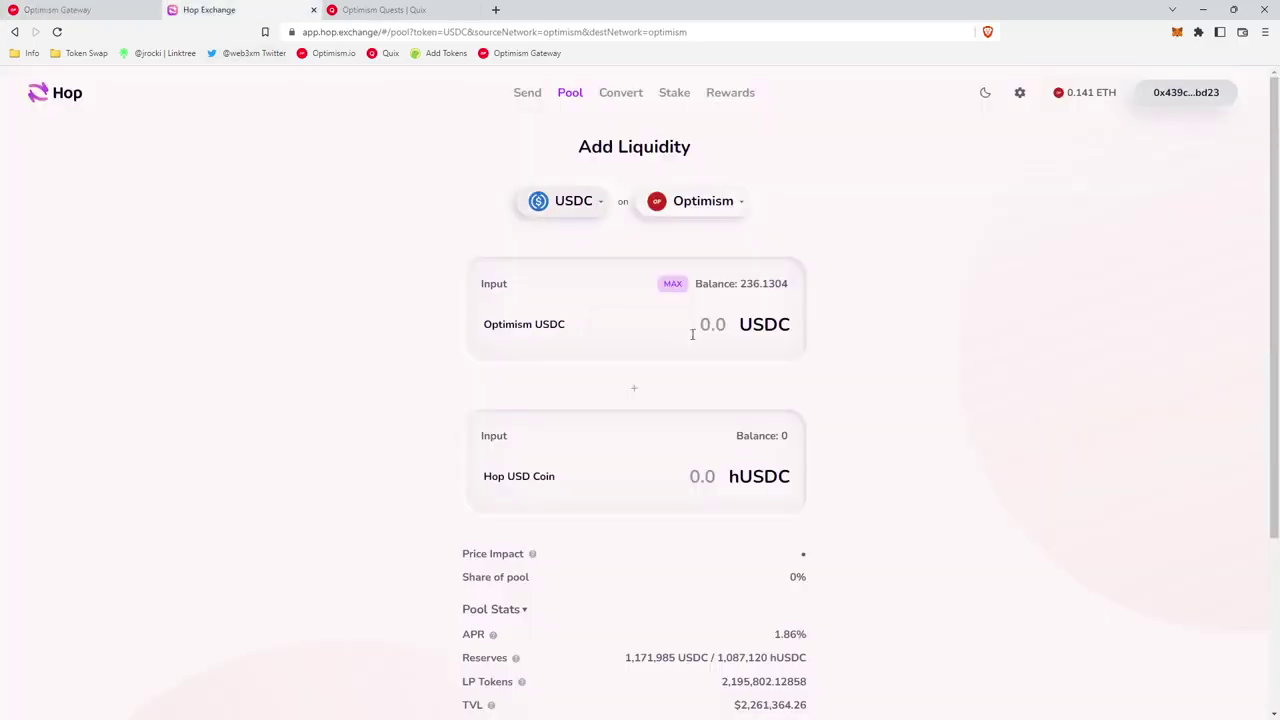
click(712, 324)
text(200)
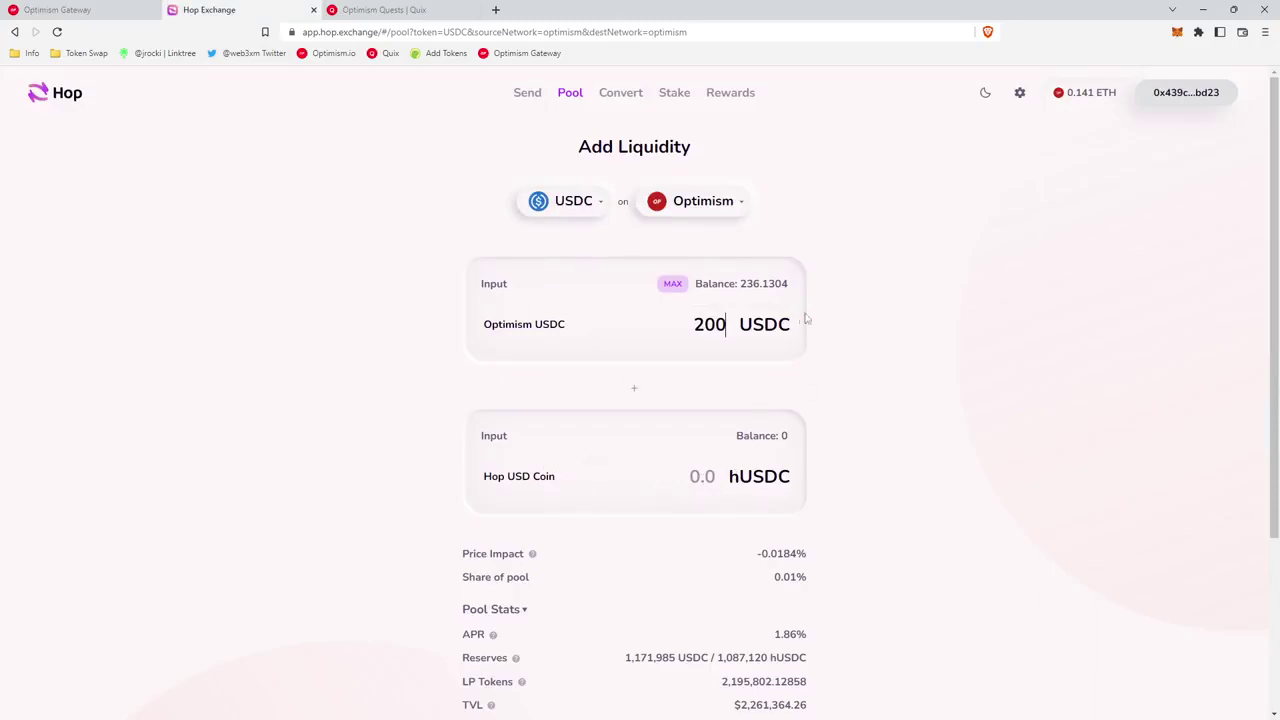
scroll(706, 340, down, 2)
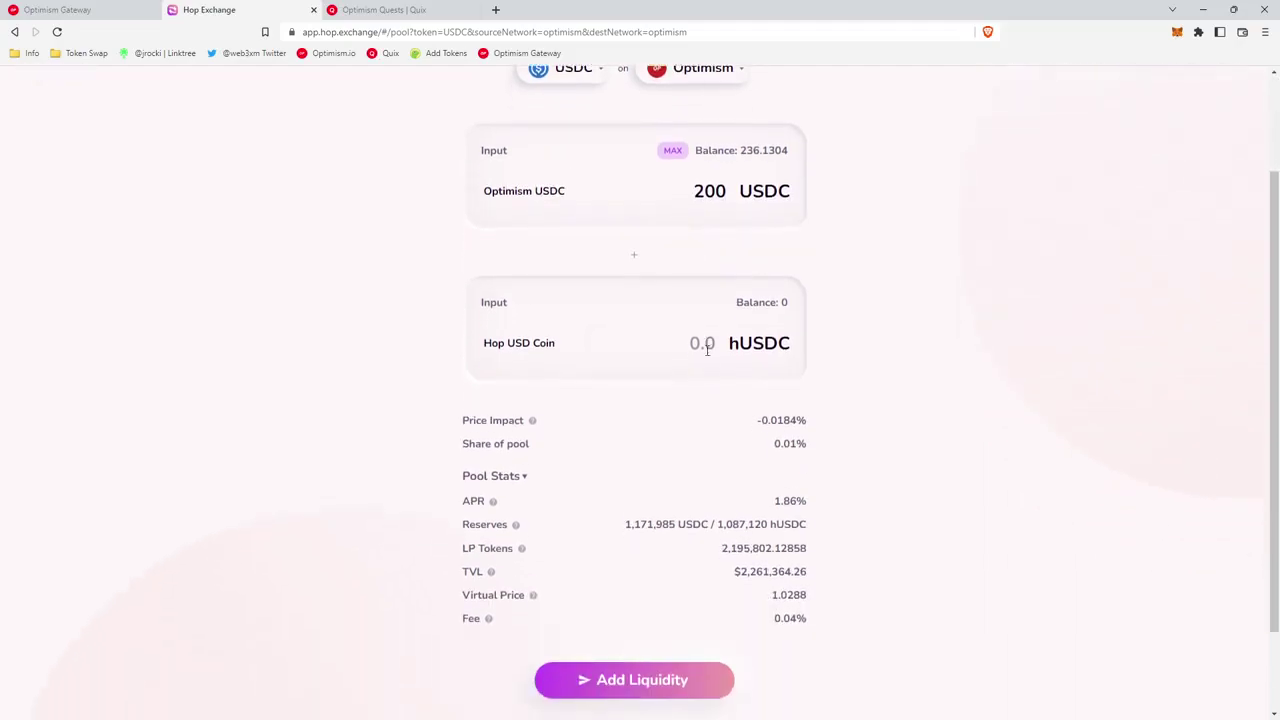
click(636, 687)
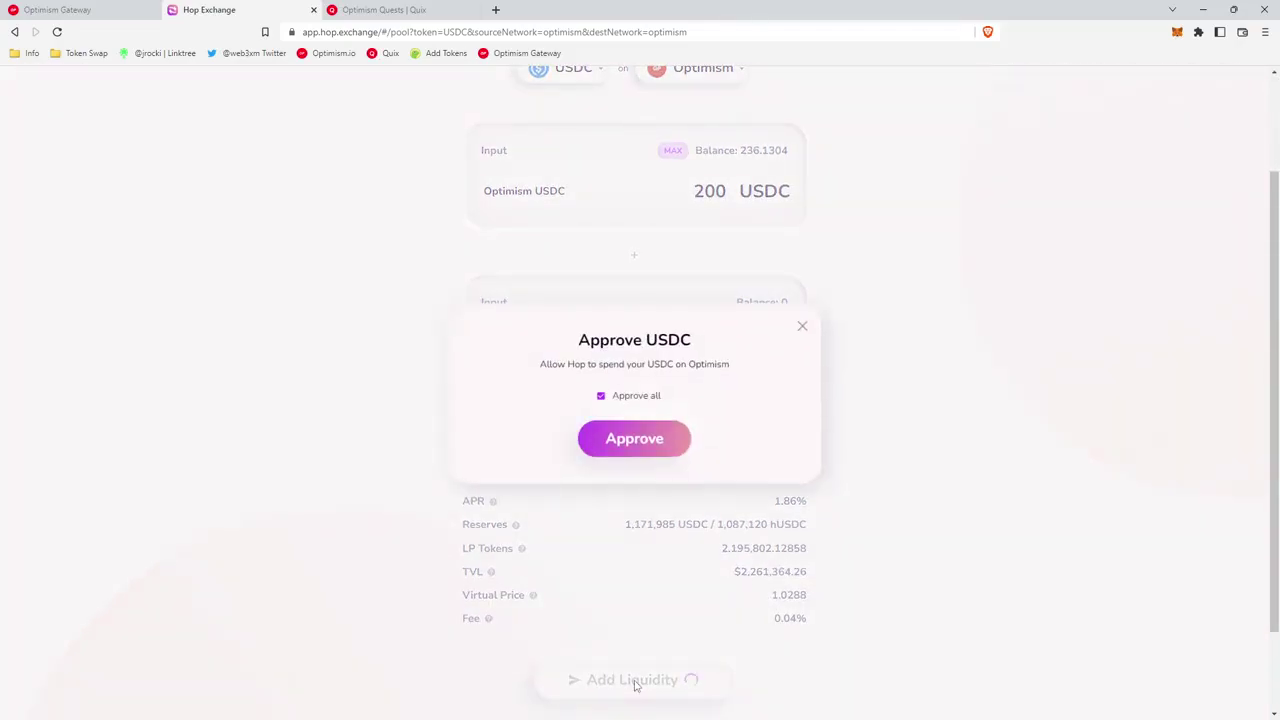
click(652, 440)
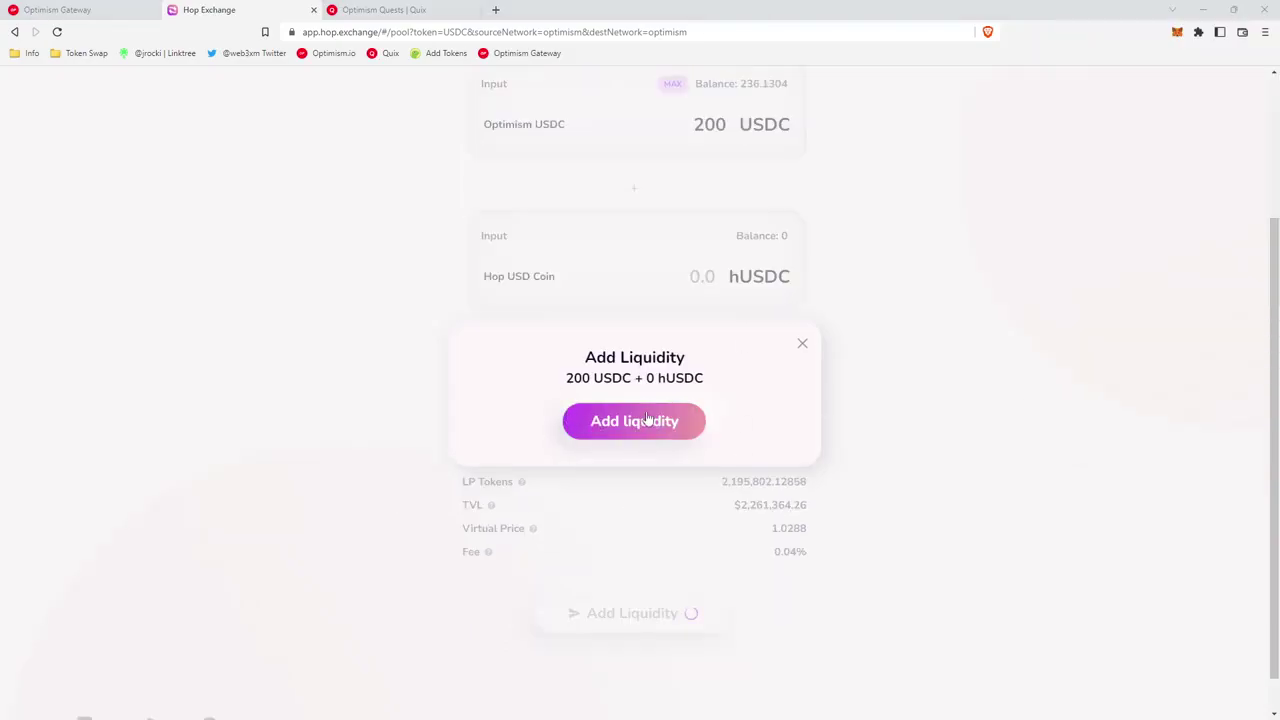
click(647, 420)
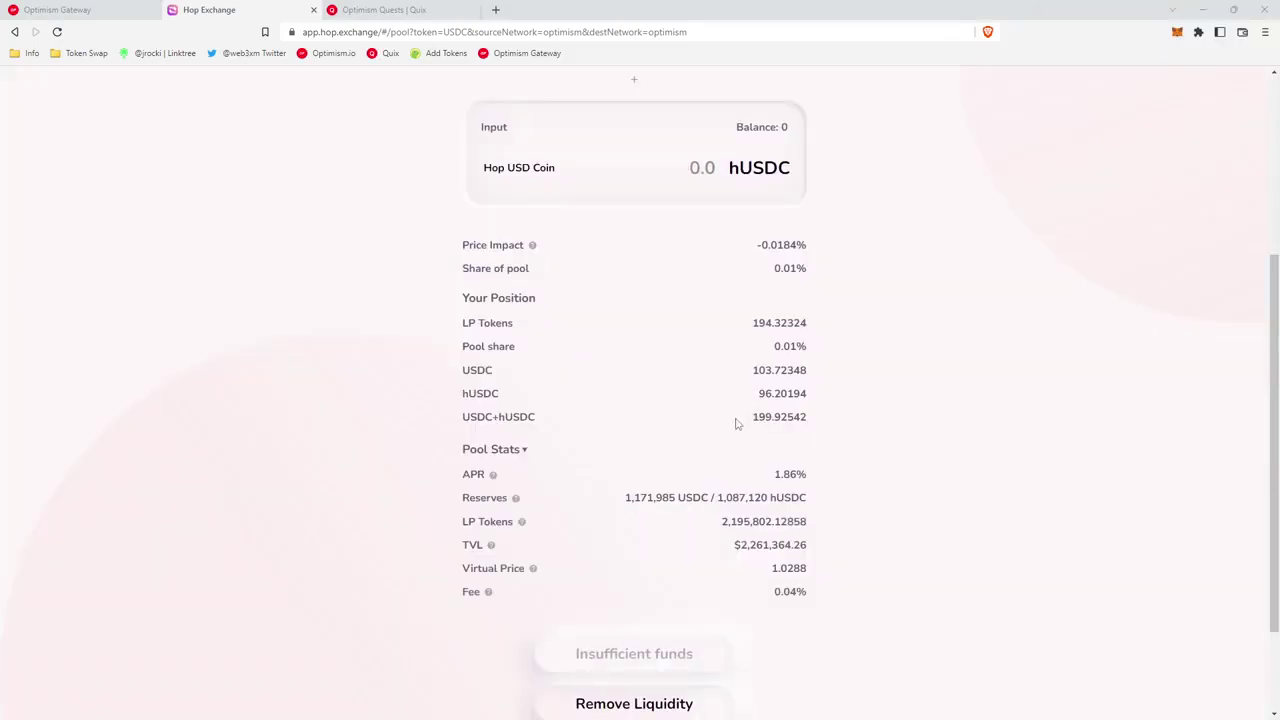
Step: Check the new position: 194.32324 LP tokens worth 199.92542 USDC+hUSDC
drag(460, 417, 816, 420)
click(815, 422)
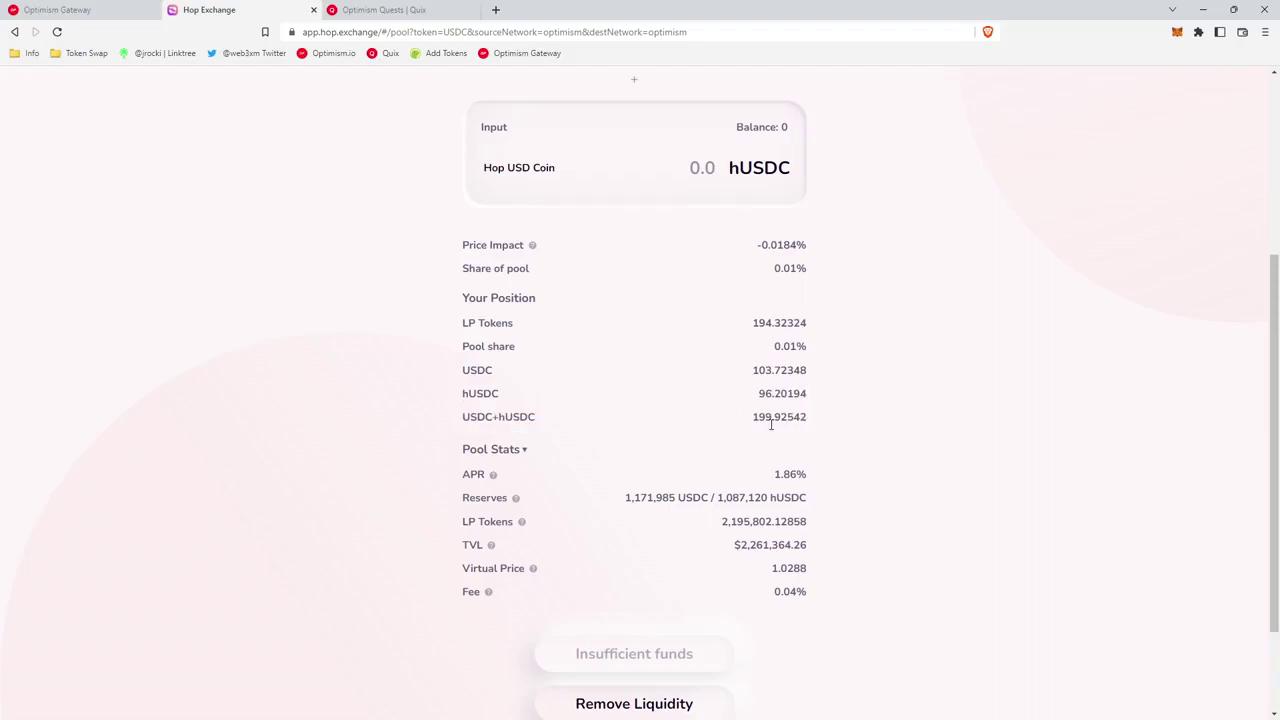
drag(456, 328, 812, 326)
click(813, 326)
drag(812, 421, 455, 422)
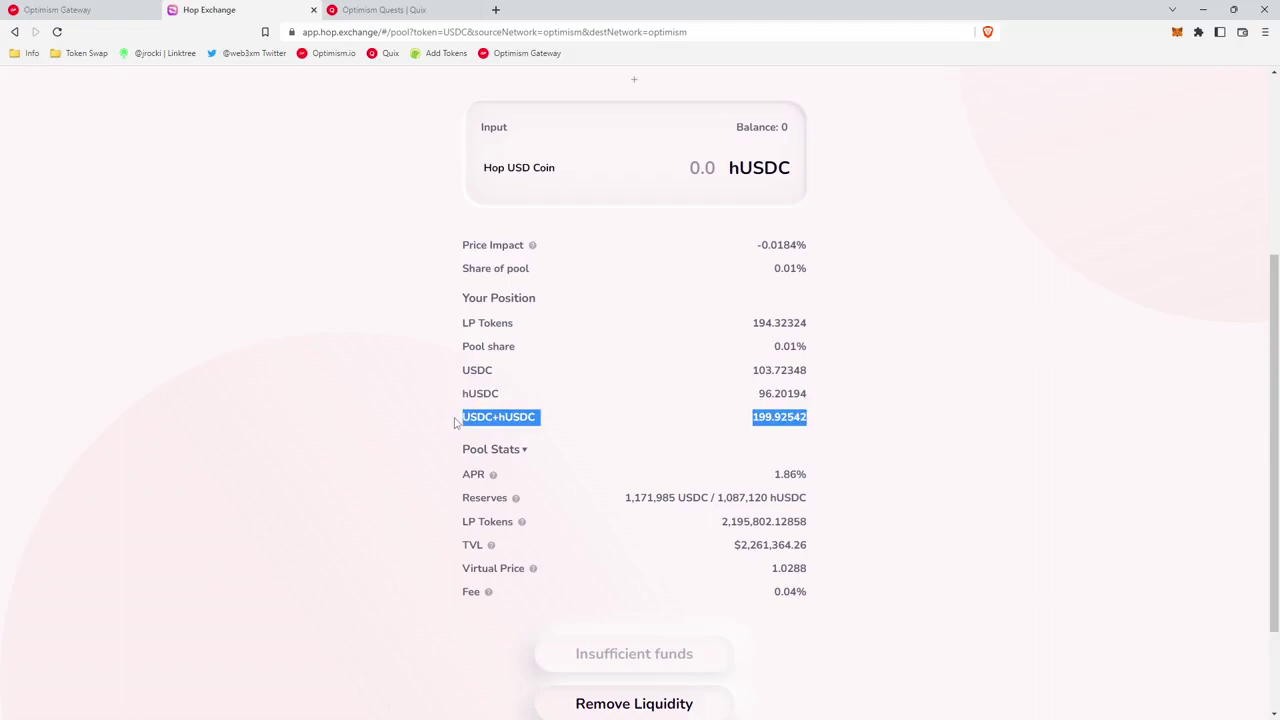
click(780, 417)
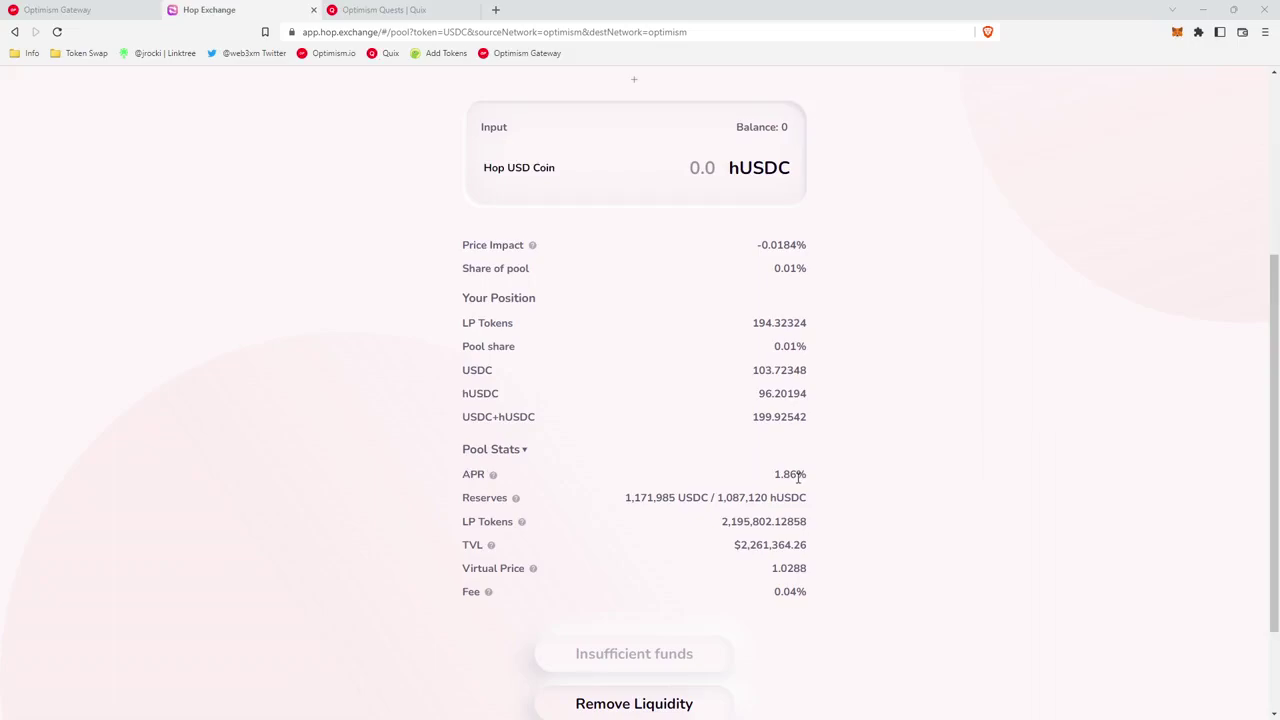
scroll(929, 280, up, 5)
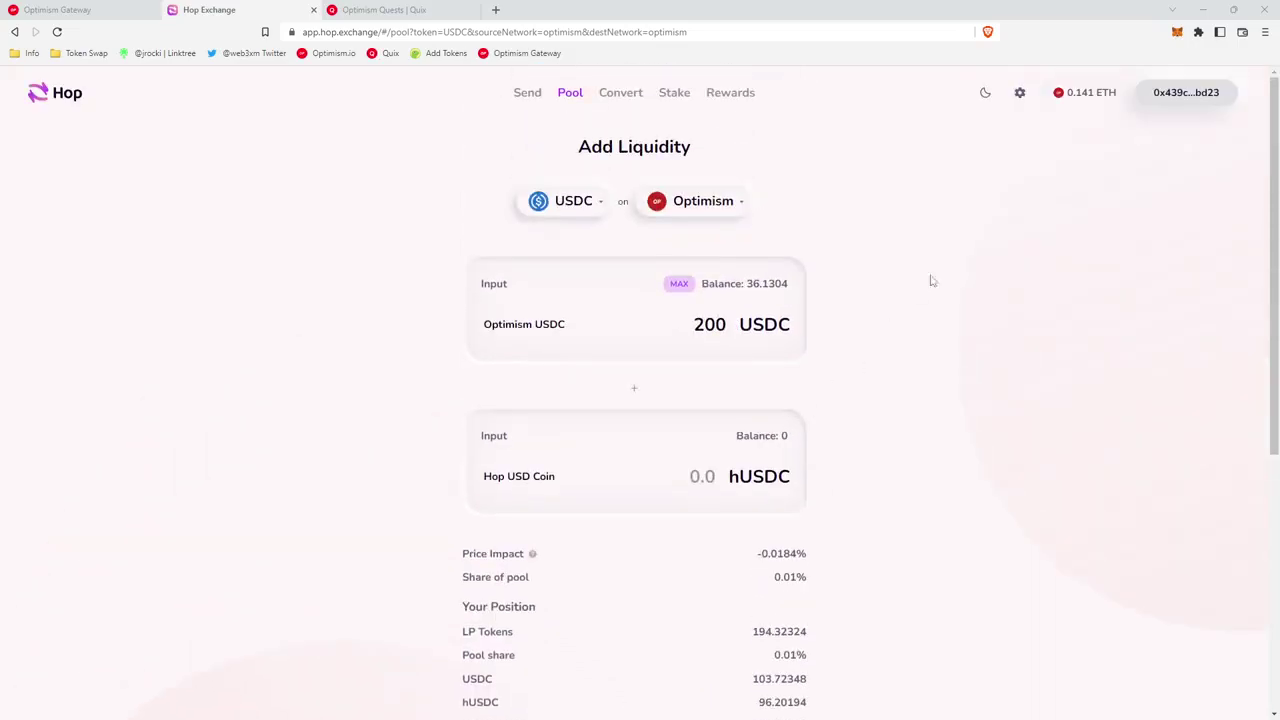
click(527, 92)
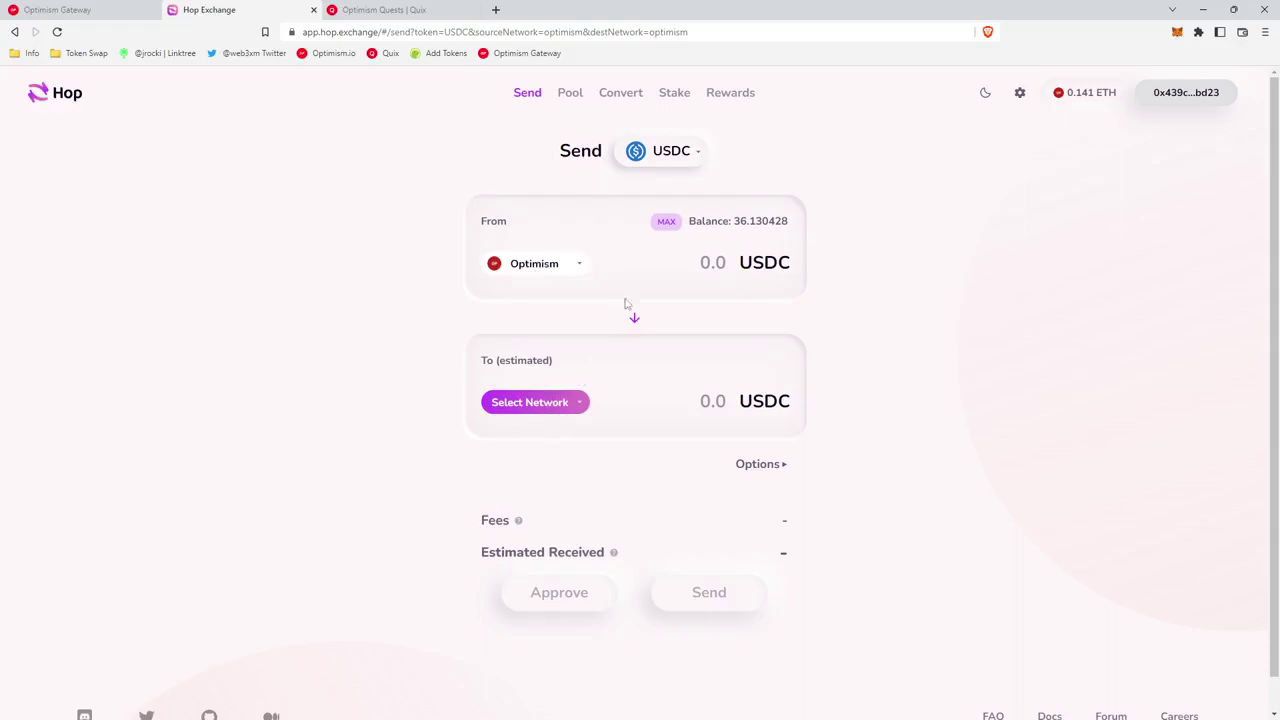
click(570, 93)
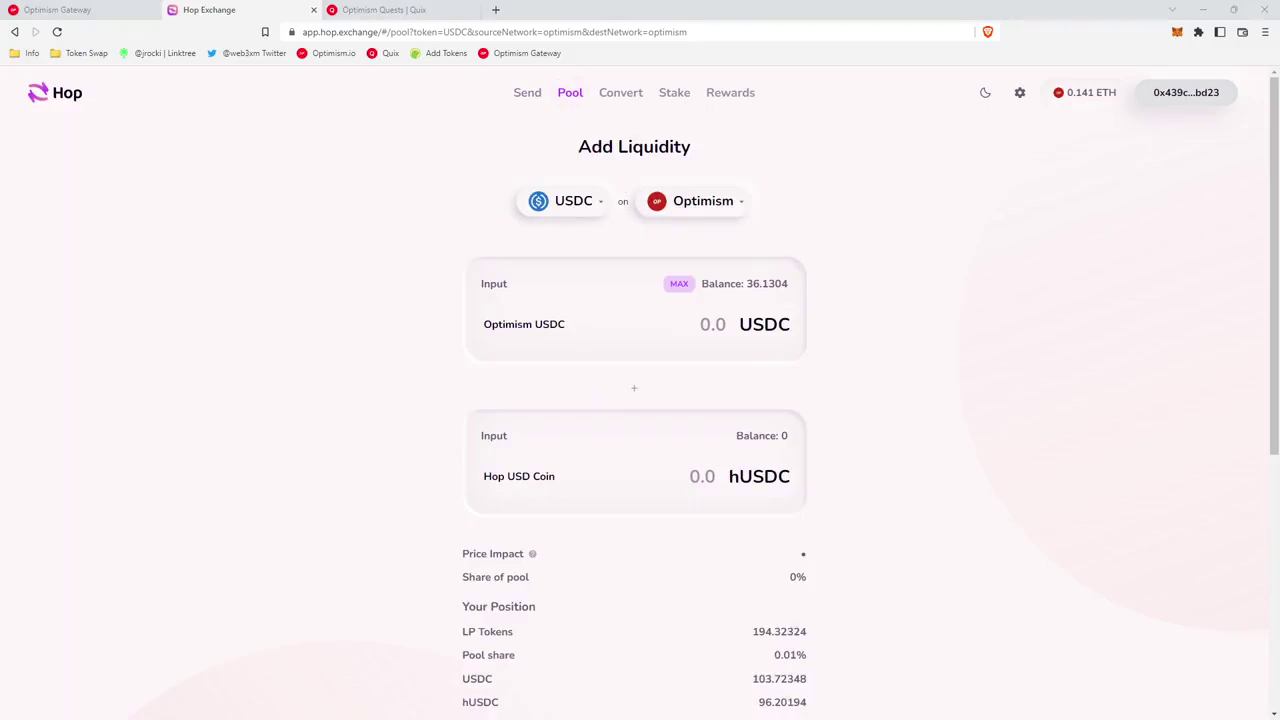
Step: Review the Hop quest's $200 and $500 stablecoin requirements, then switch to the Quix listing
key(ctrl+shift+Tab)
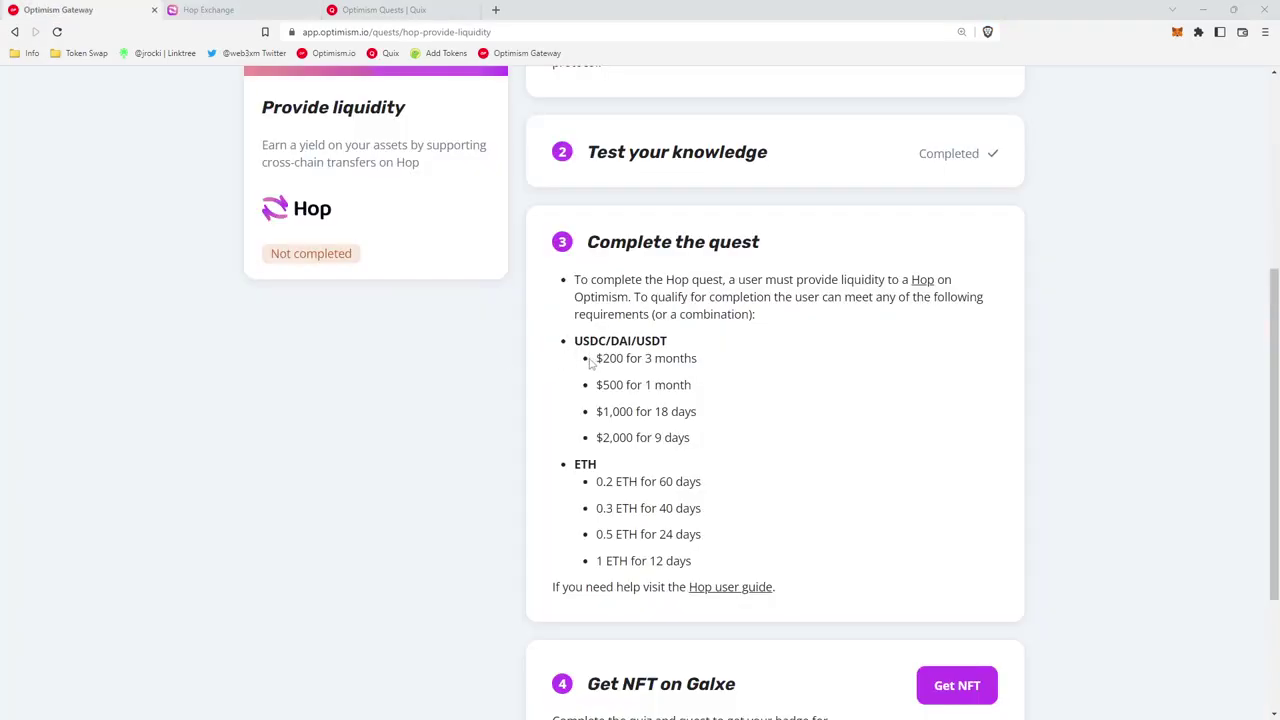
drag(590, 364, 695, 390)
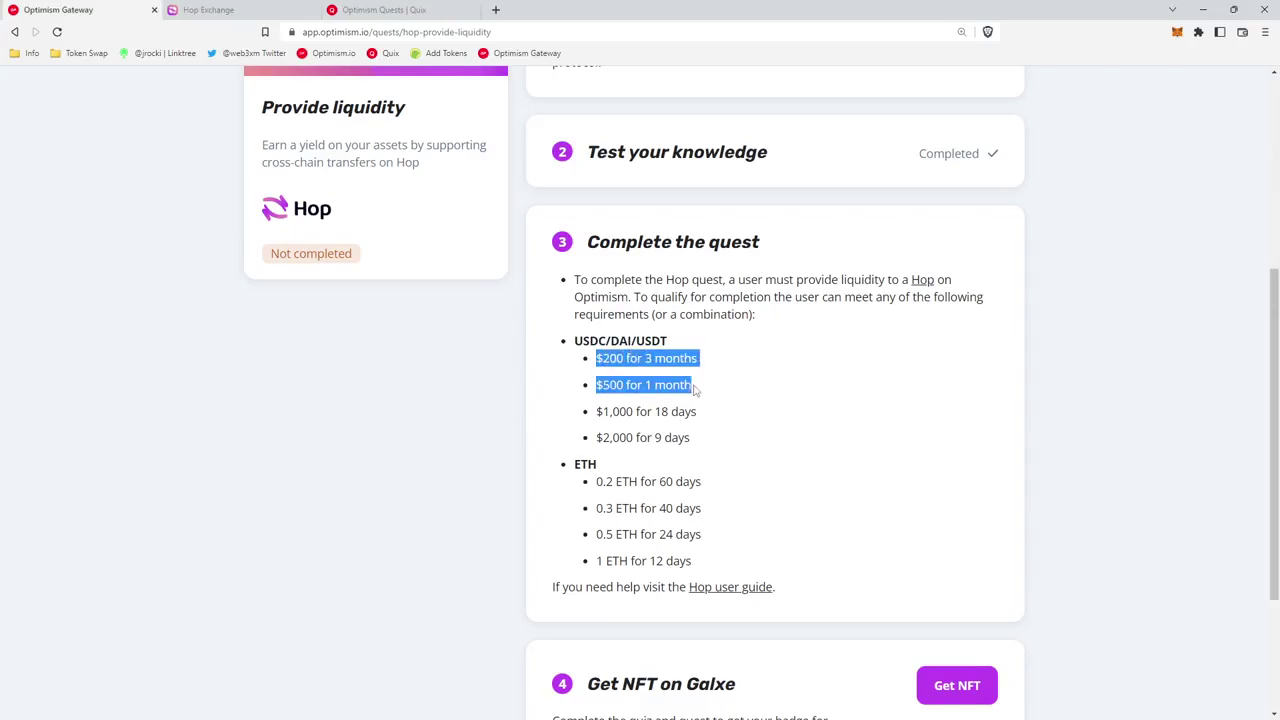
scroll(711, 393, down, 3)
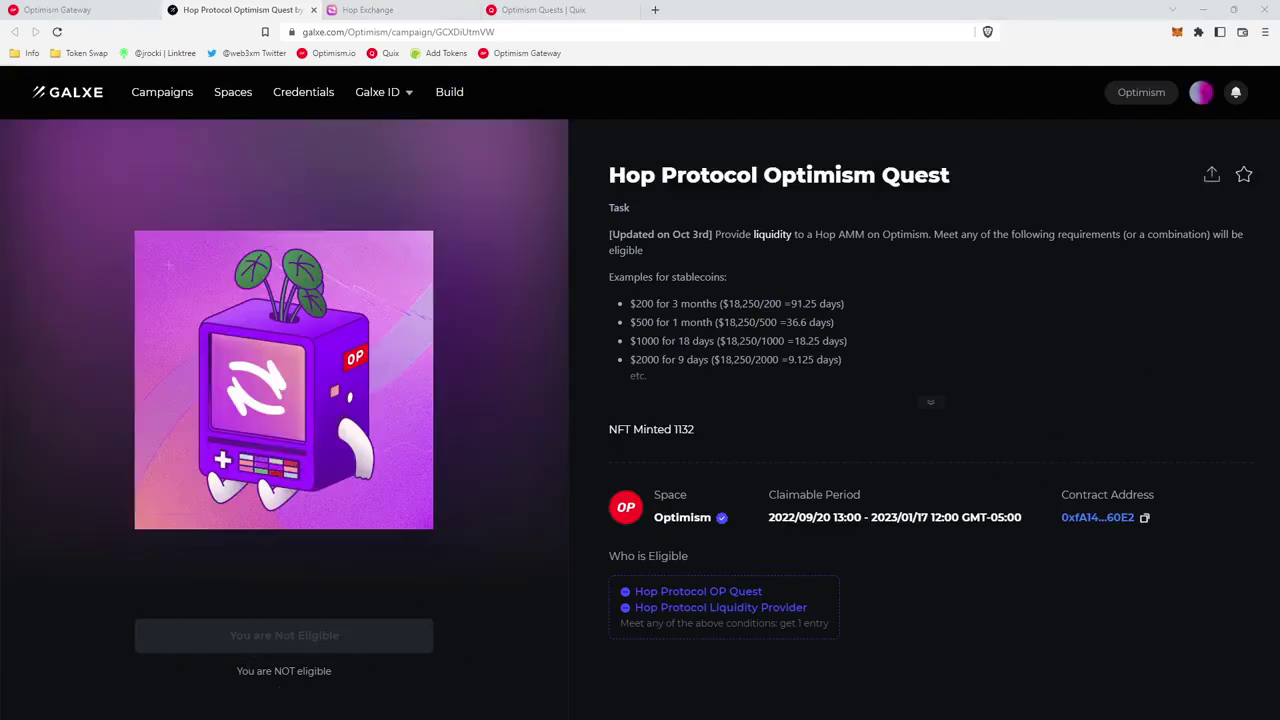
click(545, 10)
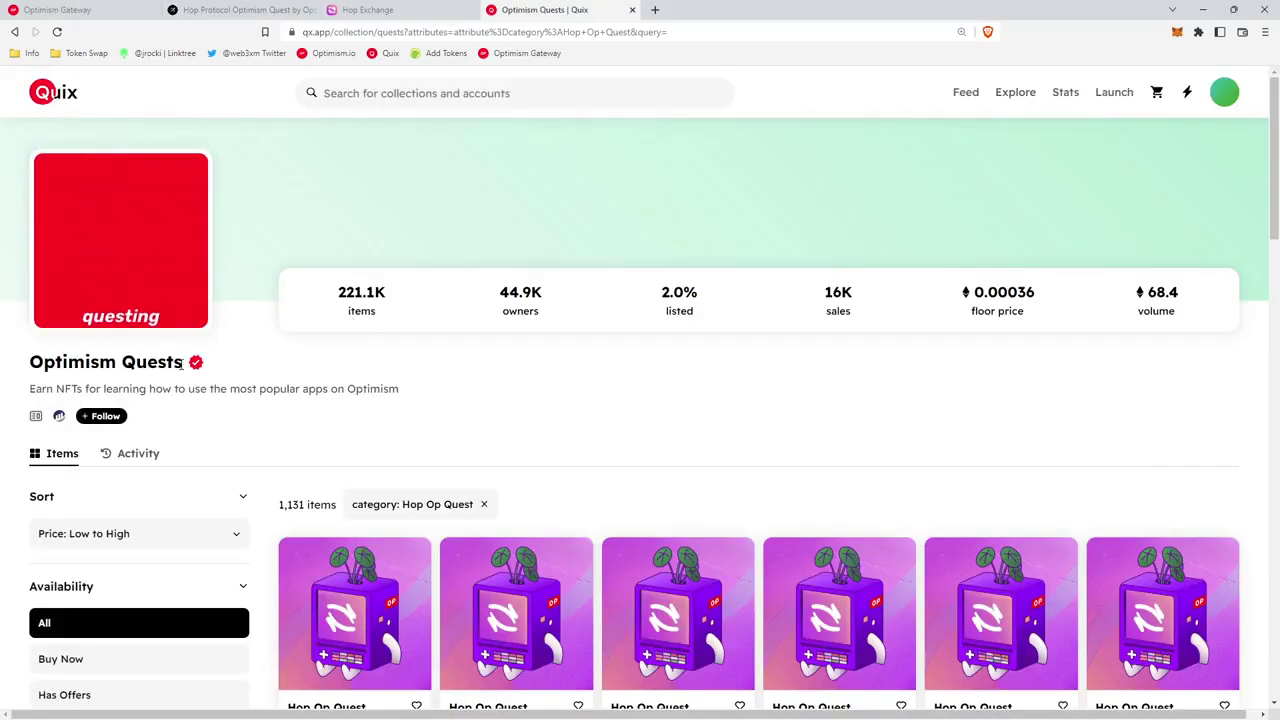
Step: Scroll through the Hop Op Quest NFTs on Quix, then return to Hop's USDC pool page
scroll(160, 457, down, 10)
scroll(175, 697, down, 5)
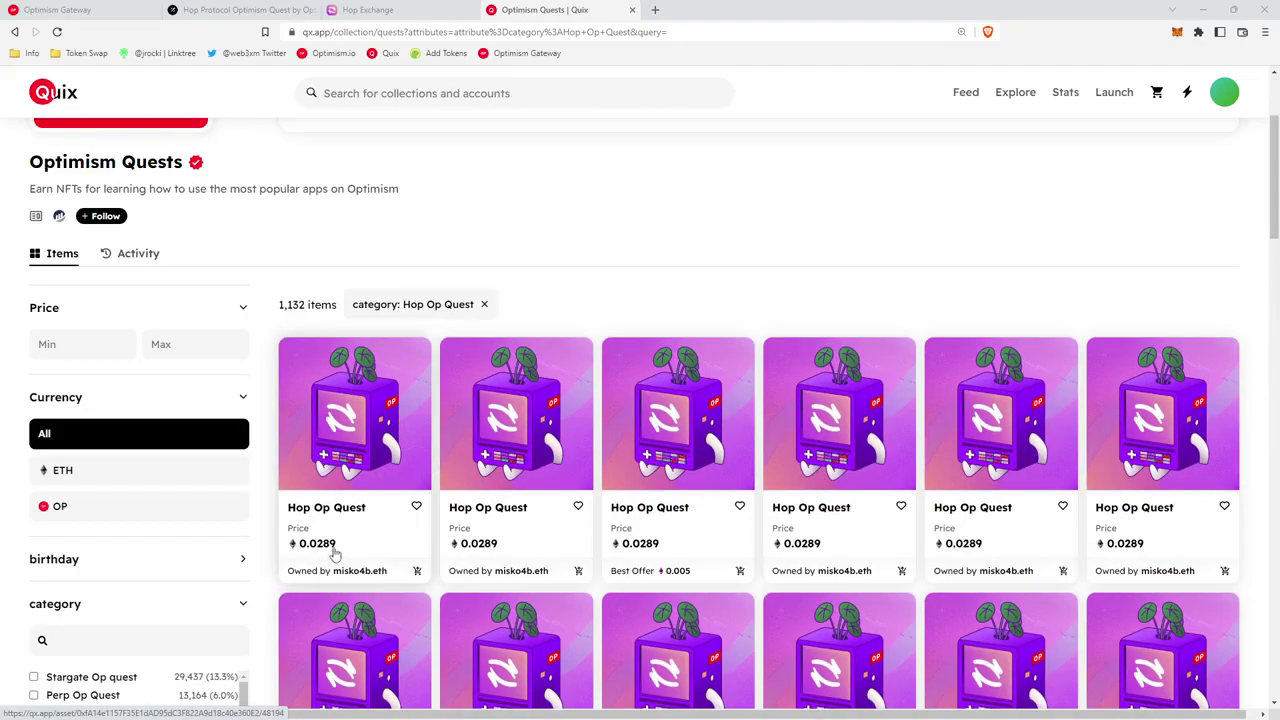
click(417, 12)
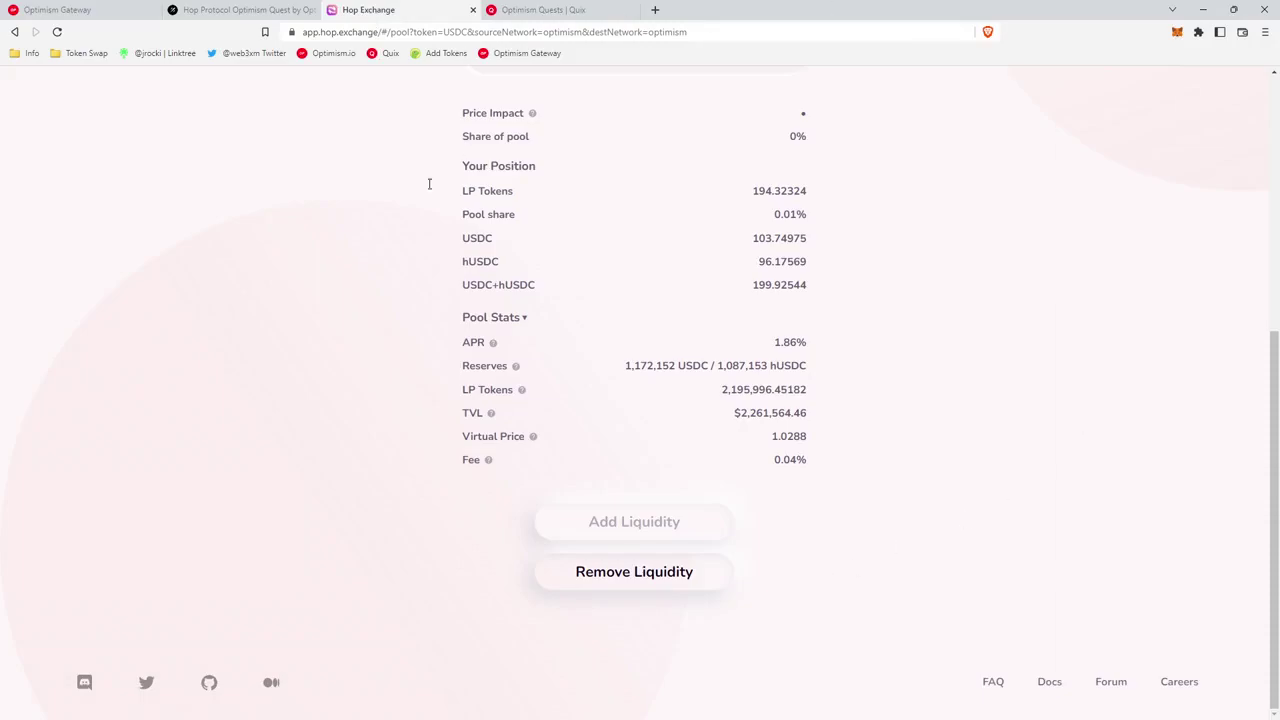
Step: Approve the USDC LP tokens and remove 100% of the Optimism USDC pool liquidity
scroll(429, 183, up, 5)
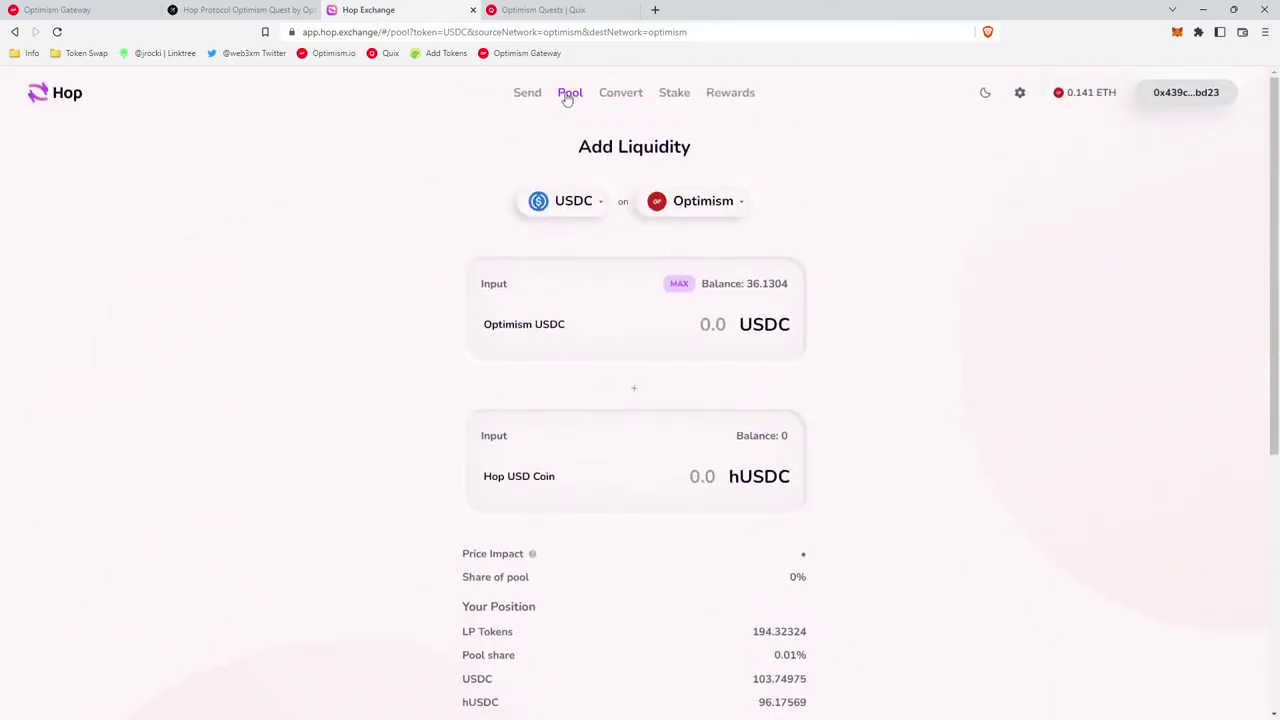
scroll(351, 337, down, 5)
scroll(351, 337, up, 5)
scroll(472, 337, down, 5)
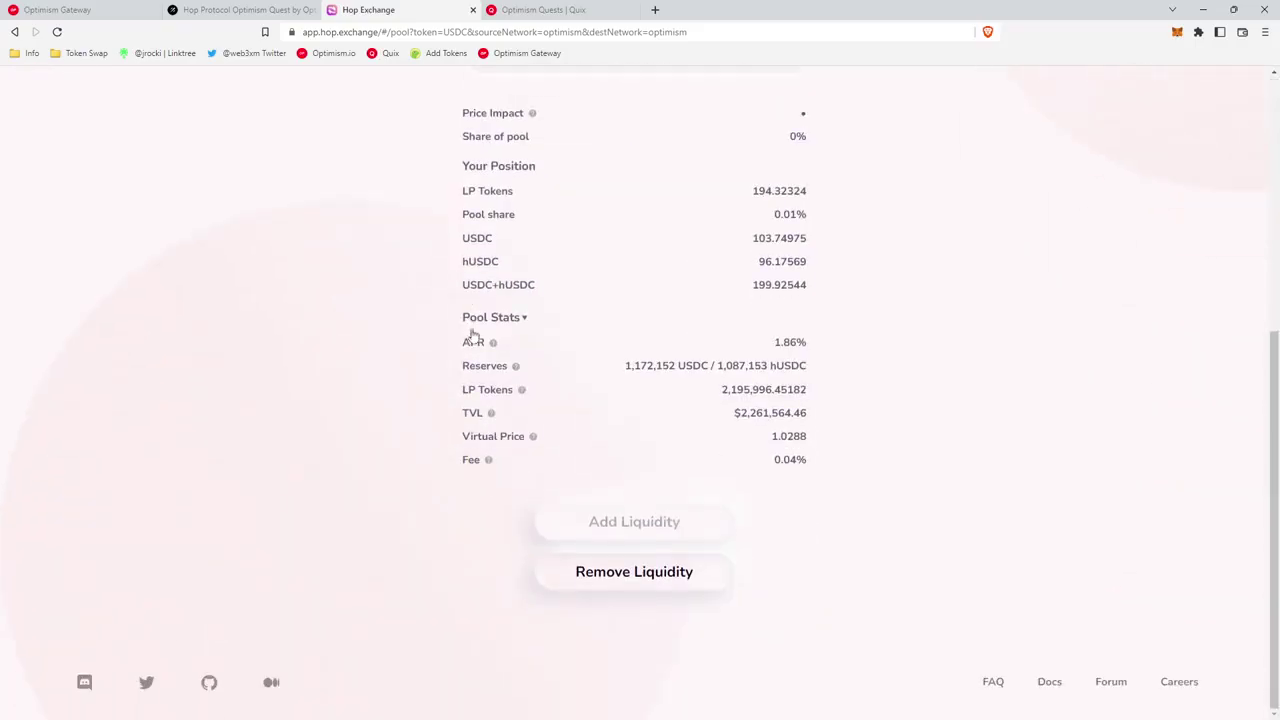
click(627, 581)
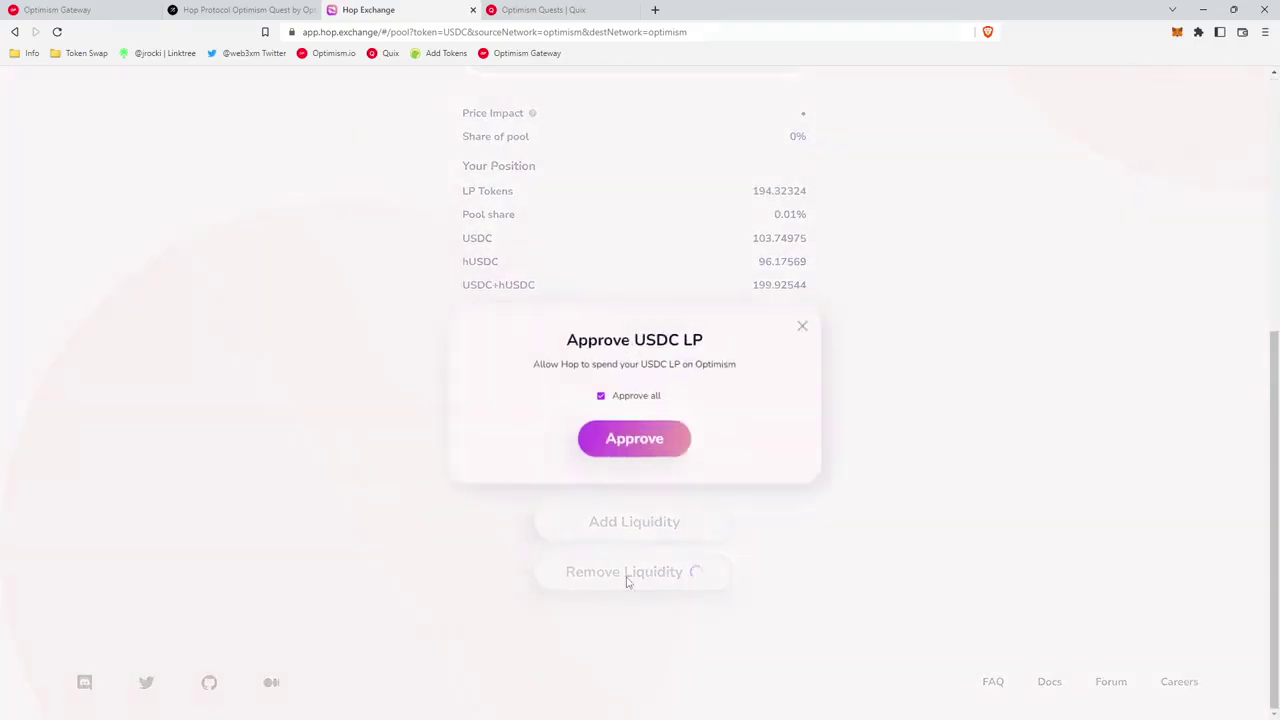
click(634, 440)
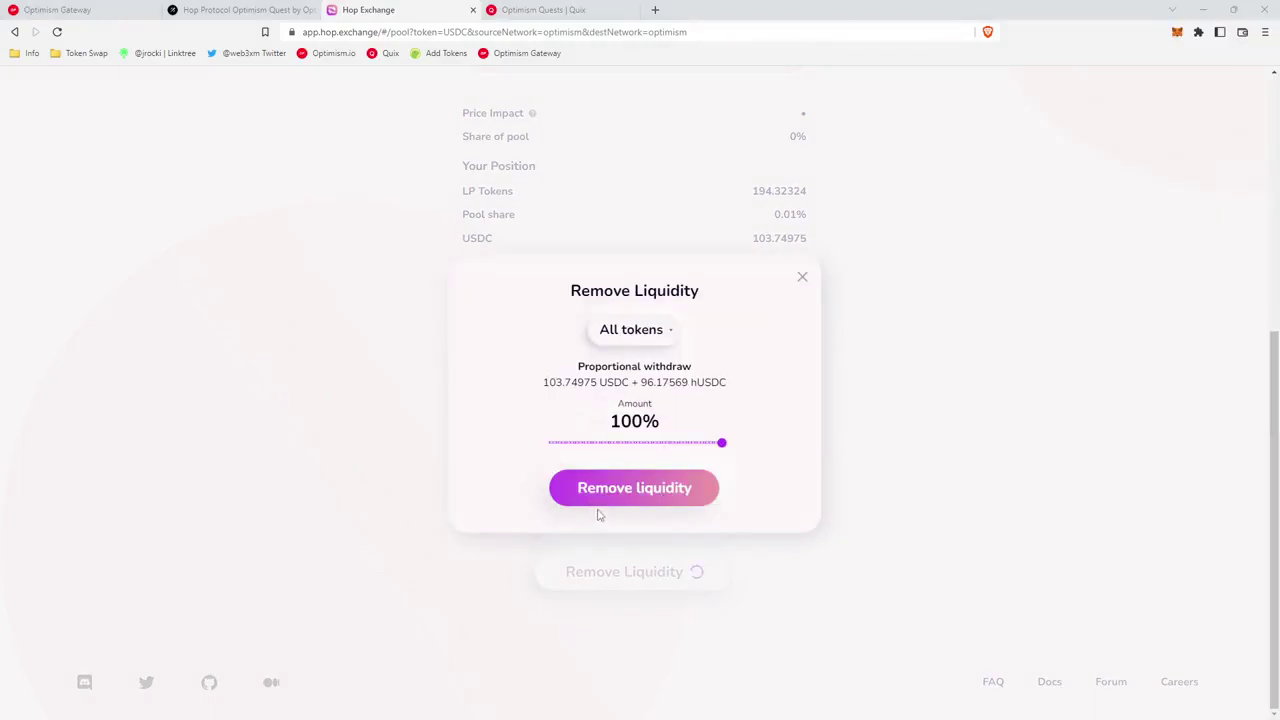
click(677, 571)
click(677, 571)
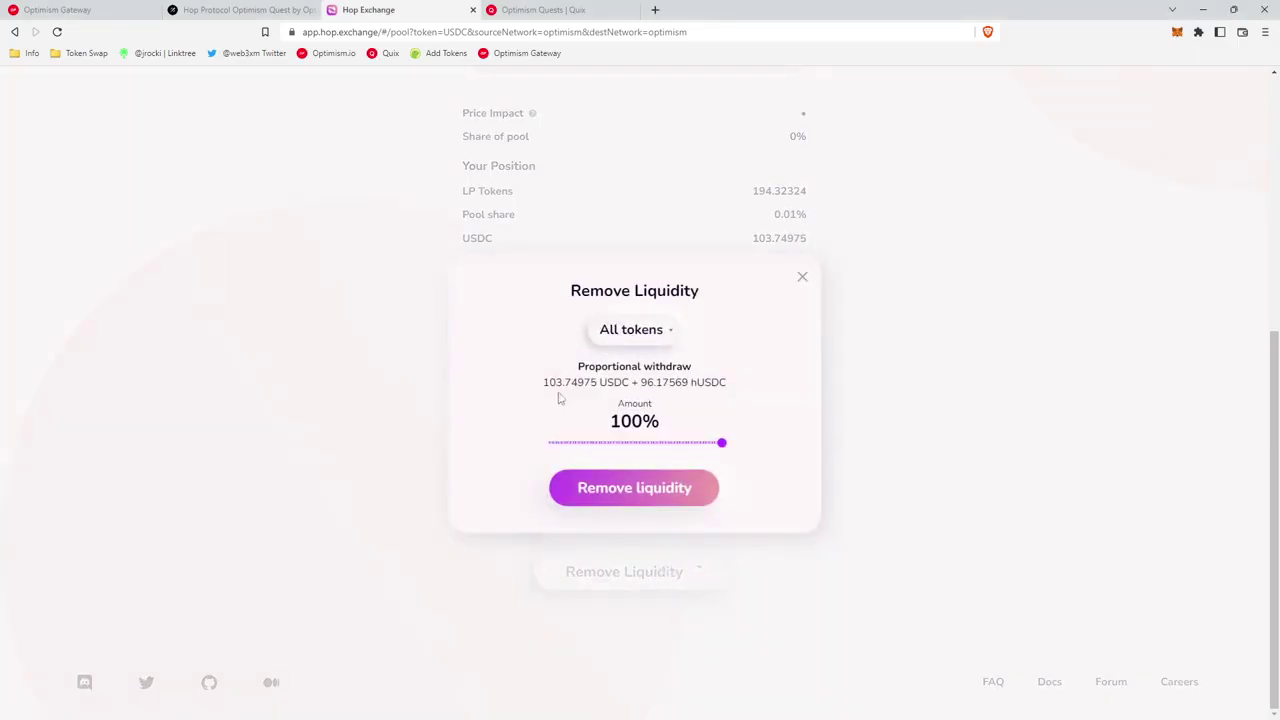
click(652, 493)
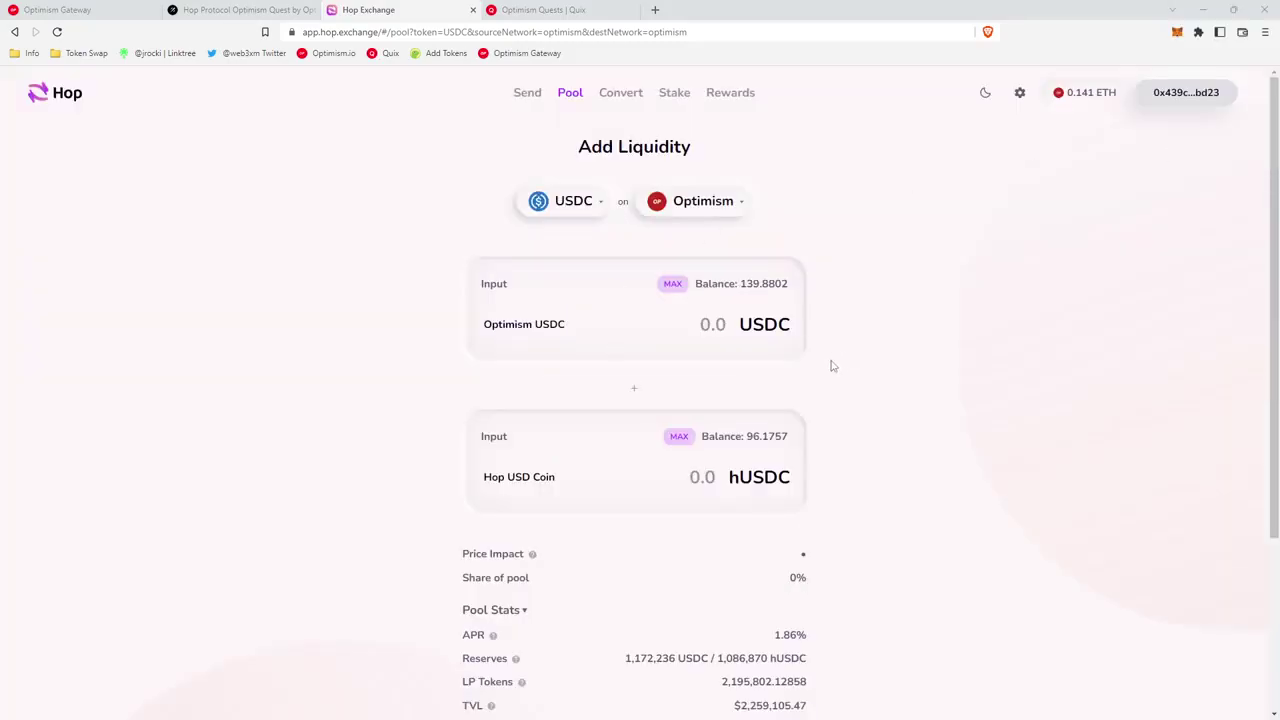
drag(741, 286, 776, 285)
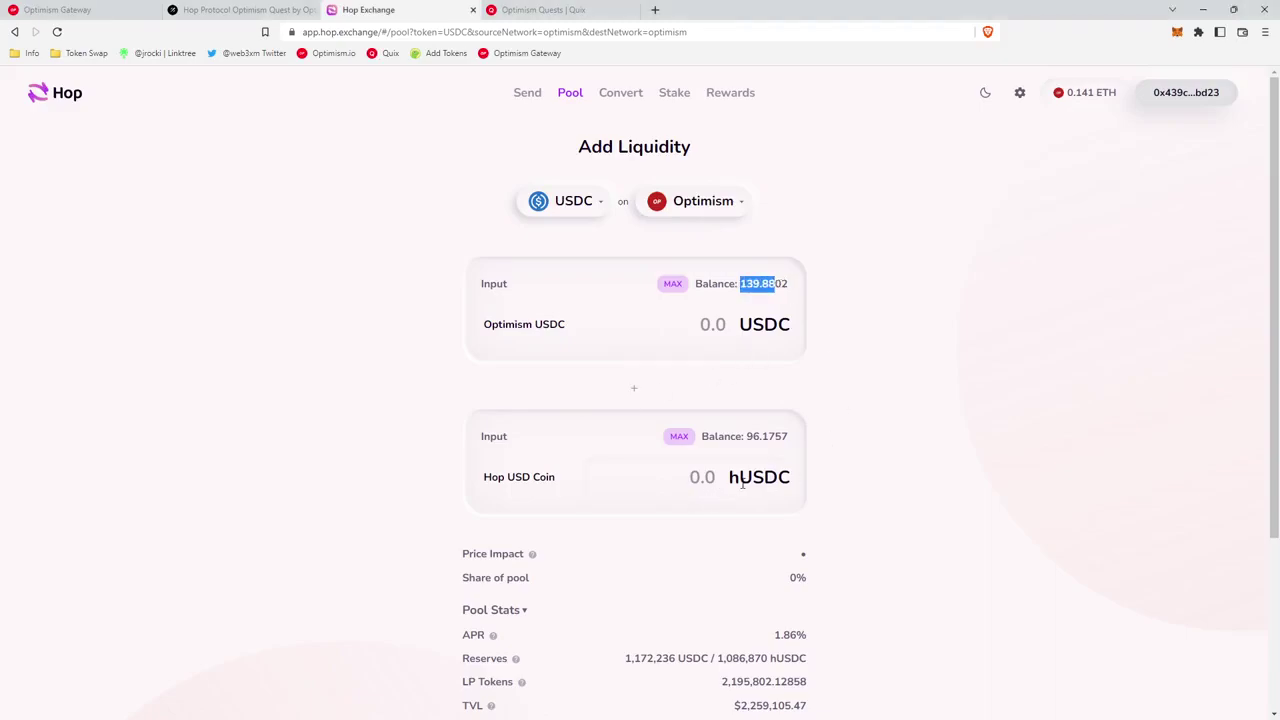
drag(747, 438, 771, 432)
Step: On the Convert page, flip the direction so hUSDC converts into USDC
click(620, 92)
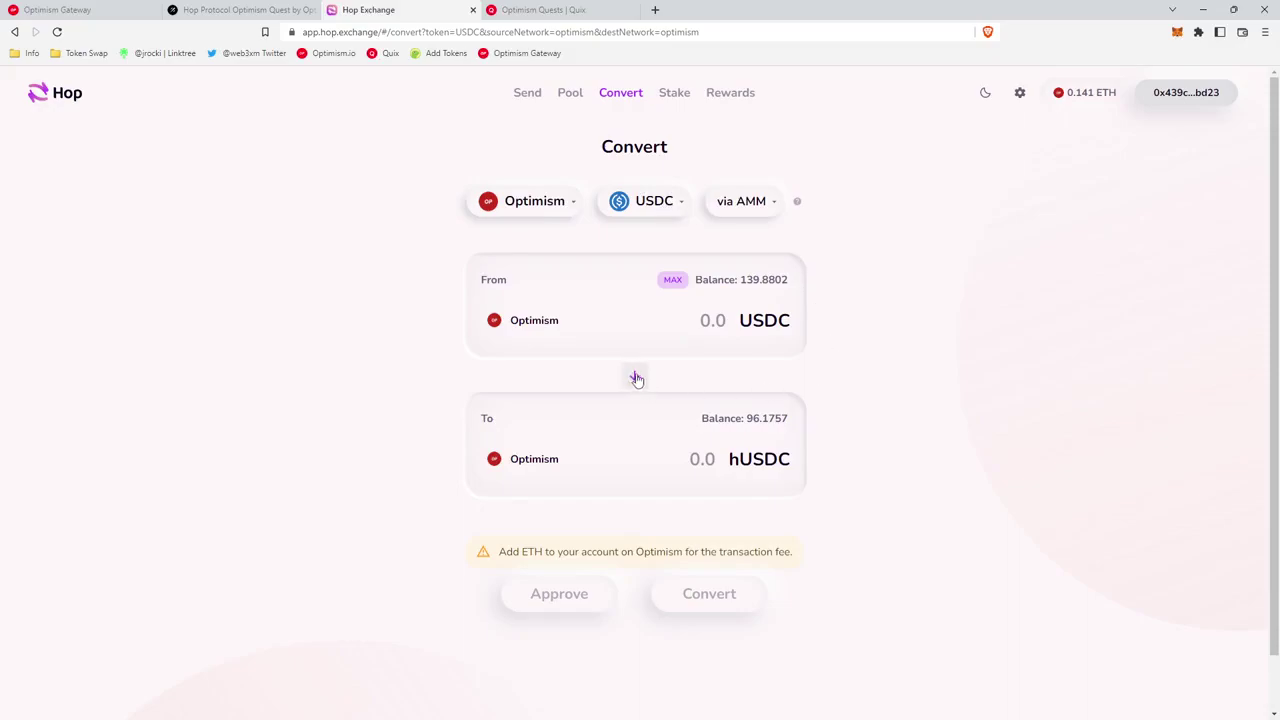
click(636, 379)
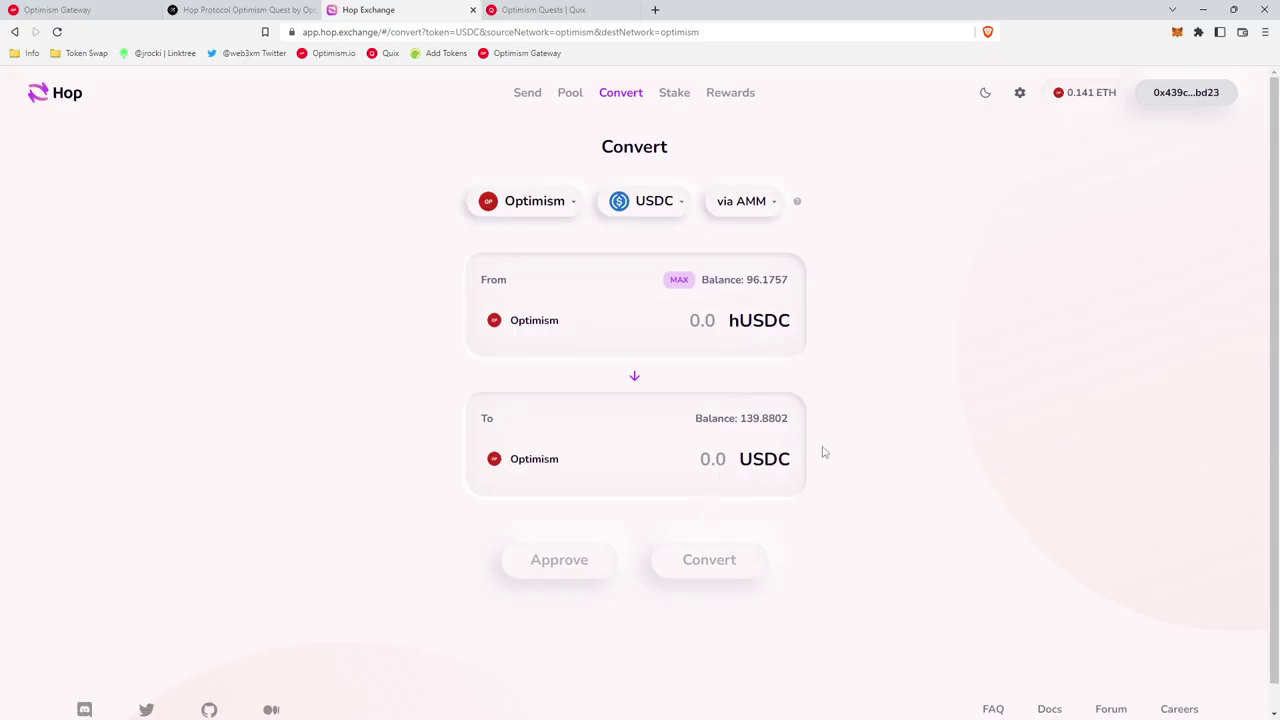
Step: Enter the MAX 96.175685 hUSDC, approve Hop to spend it, and confirm the conversion to USDC
click(677, 283)
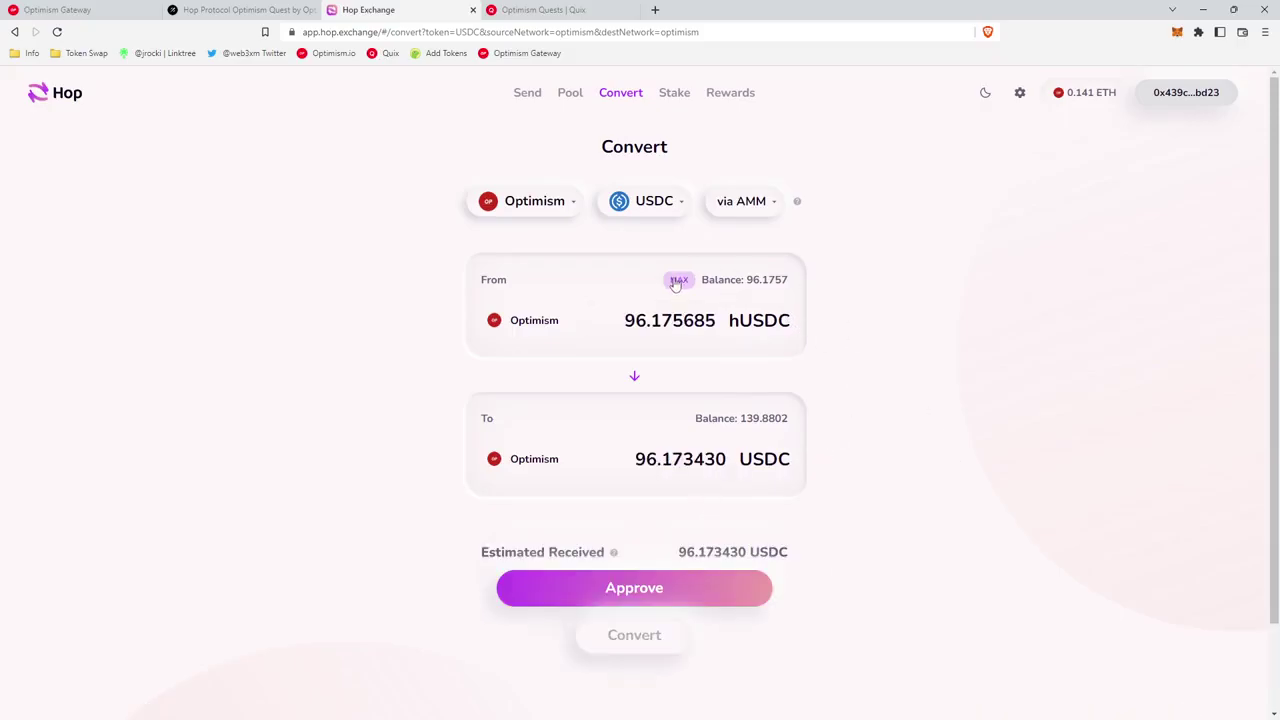
click(667, 590)
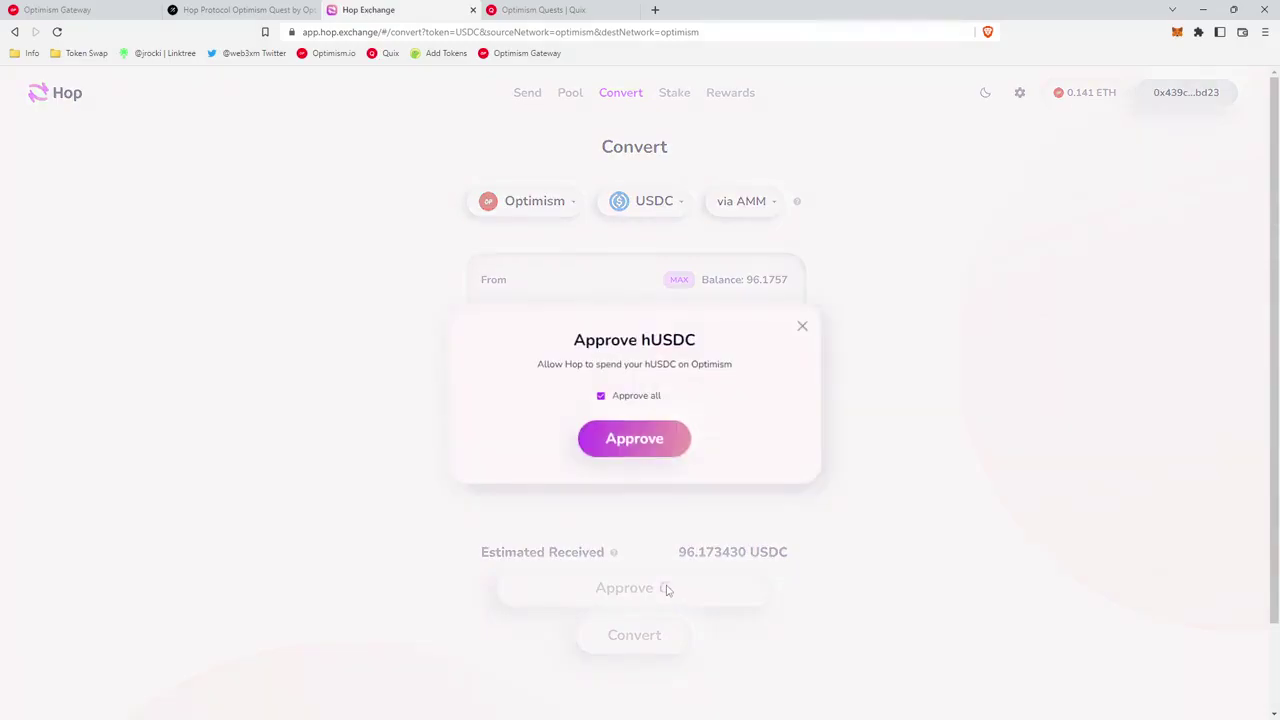
click(646, 442)
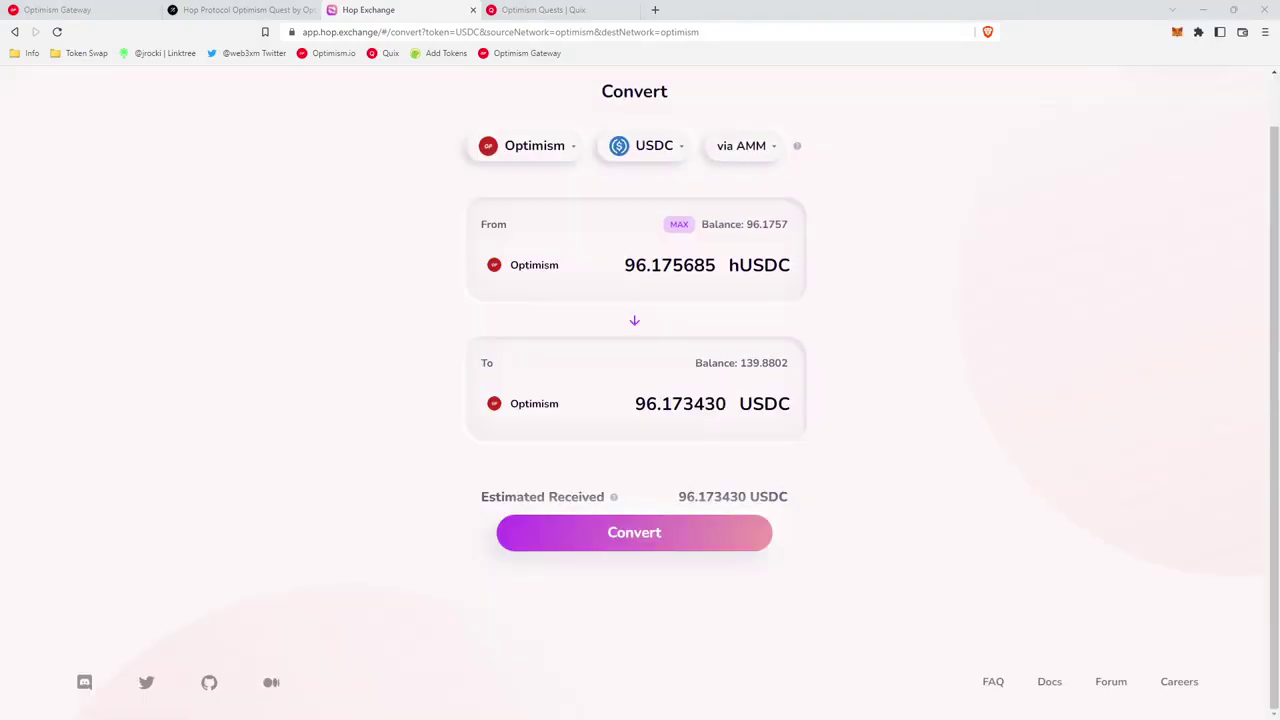
click(608, 536)
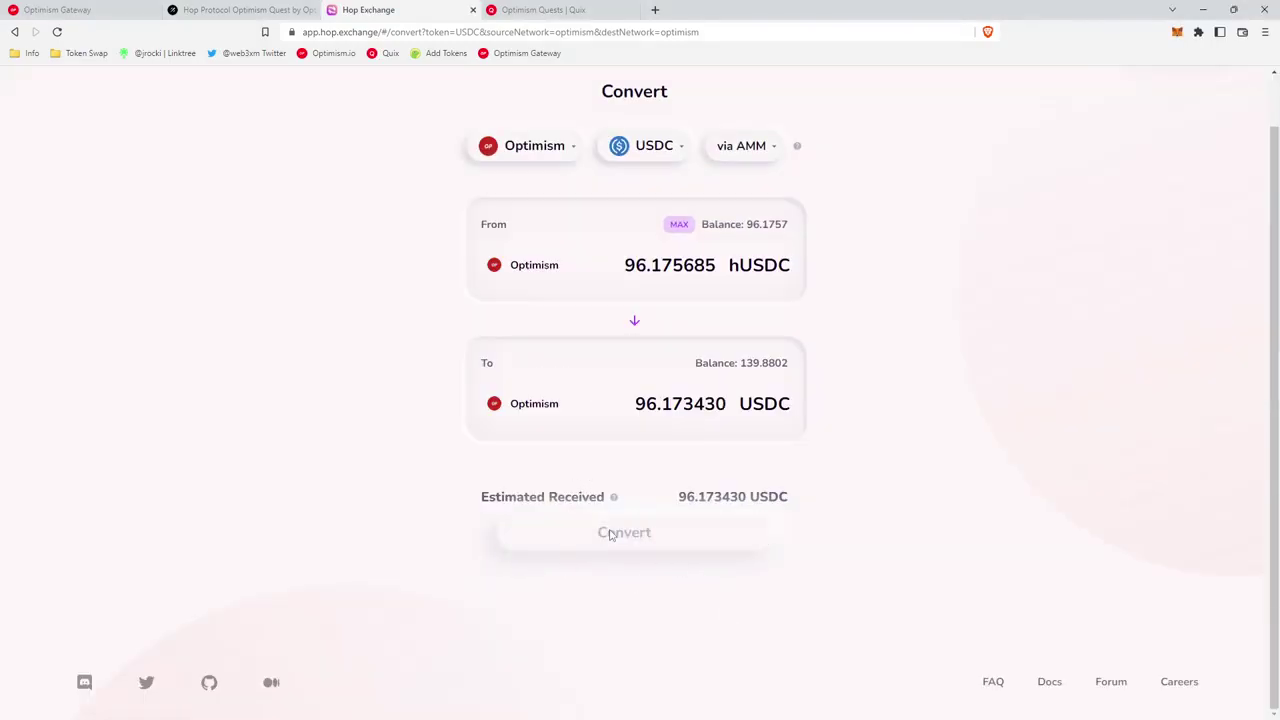
click(651, 424)
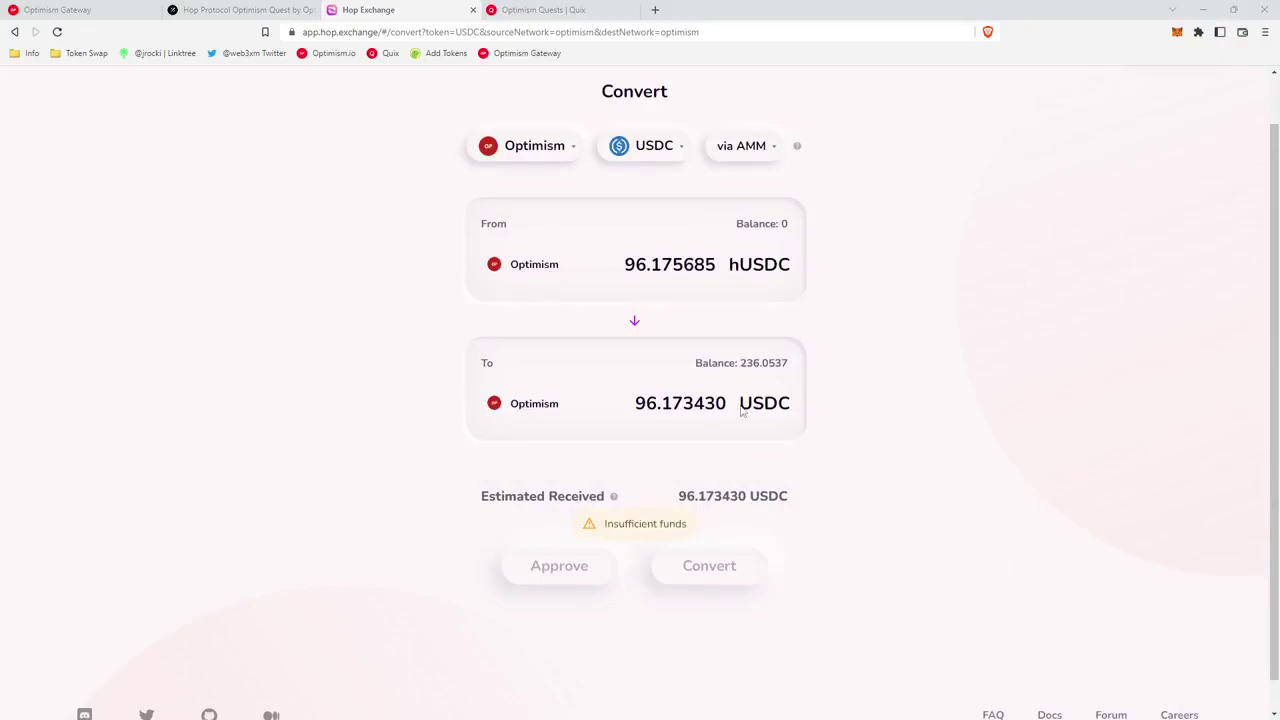
Step: Check the balances: USDC now 236.0537 and hUSDC 0
drag(741, 406, 792, 409)
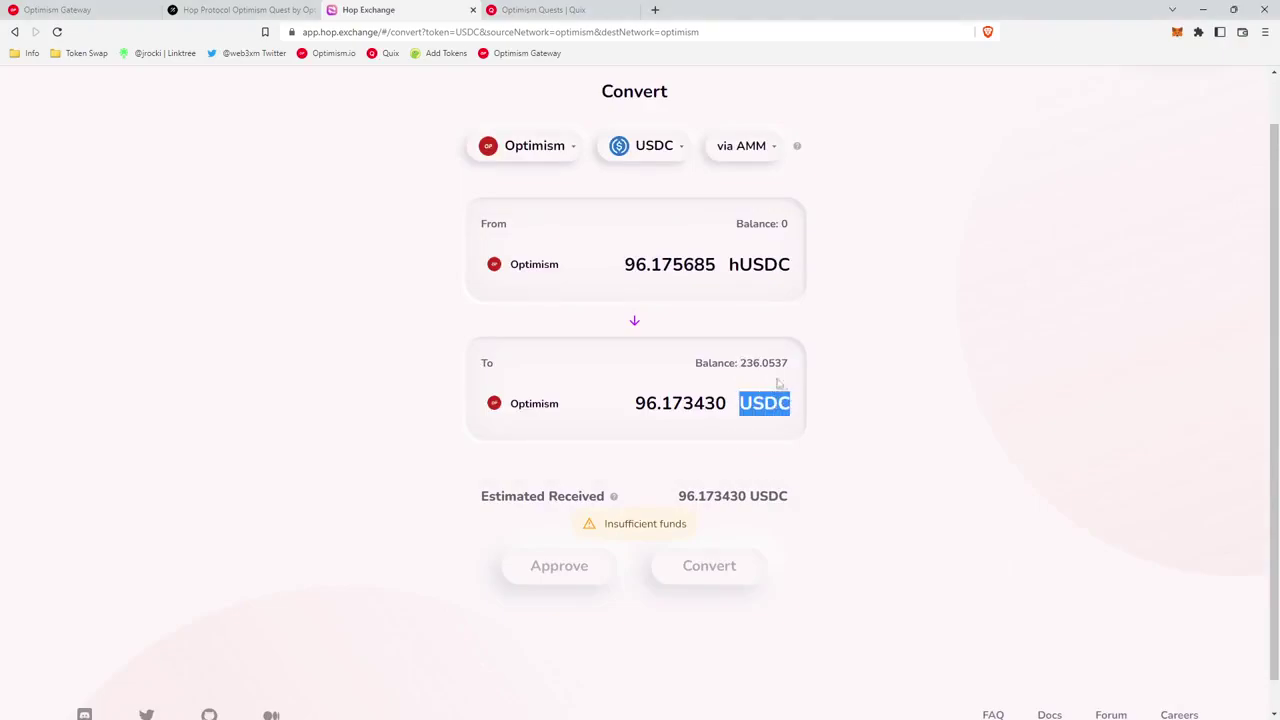
drag(697, 365, 801, 365)
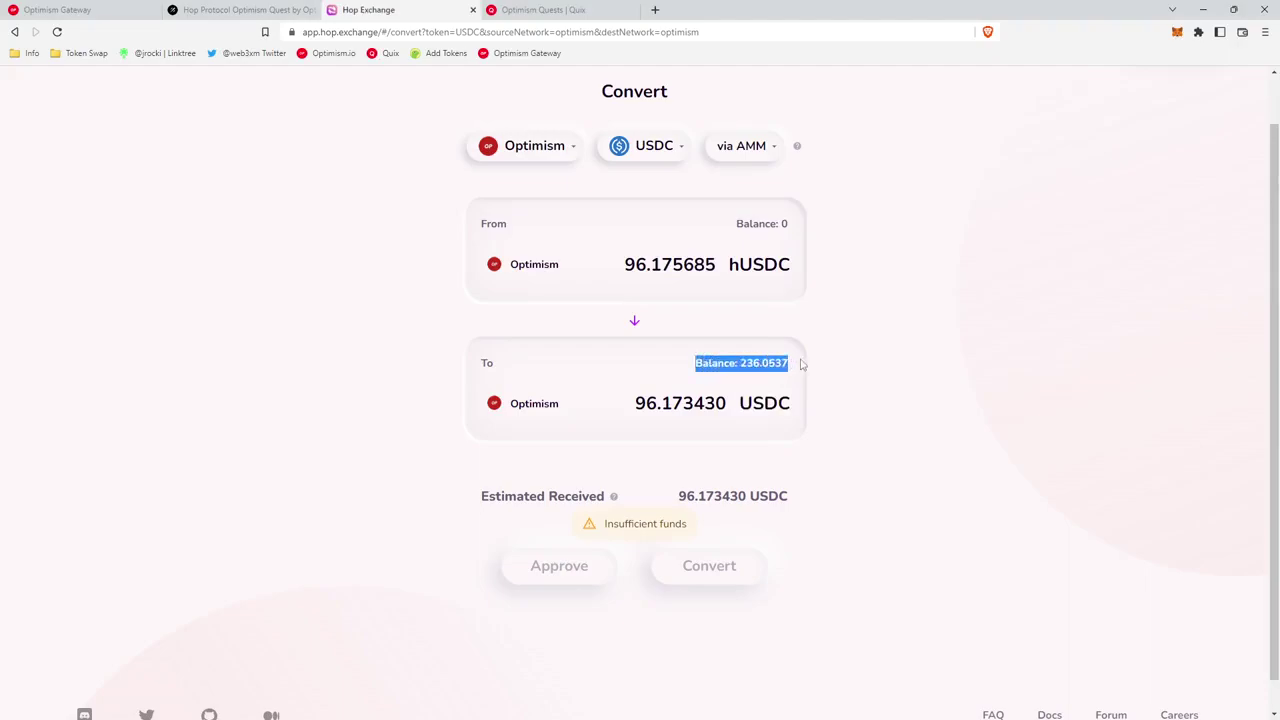
key(alt+Tab)
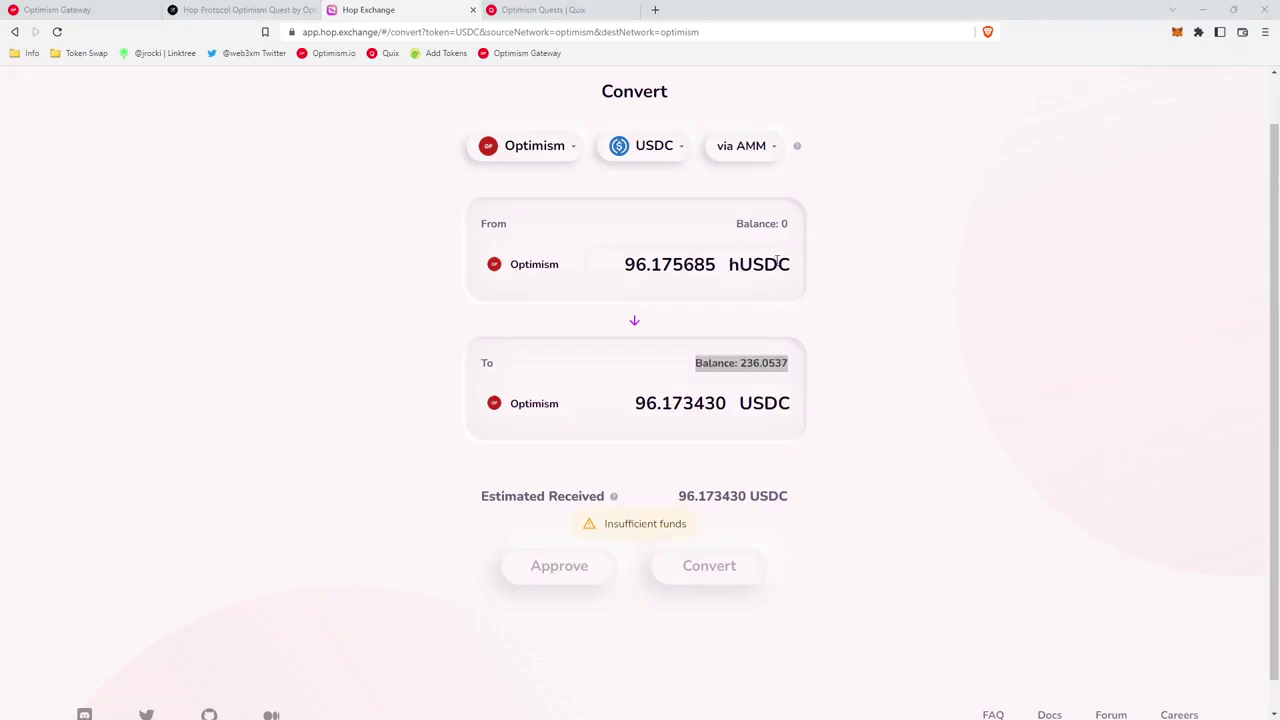
drag(735, 226, 807, 229)
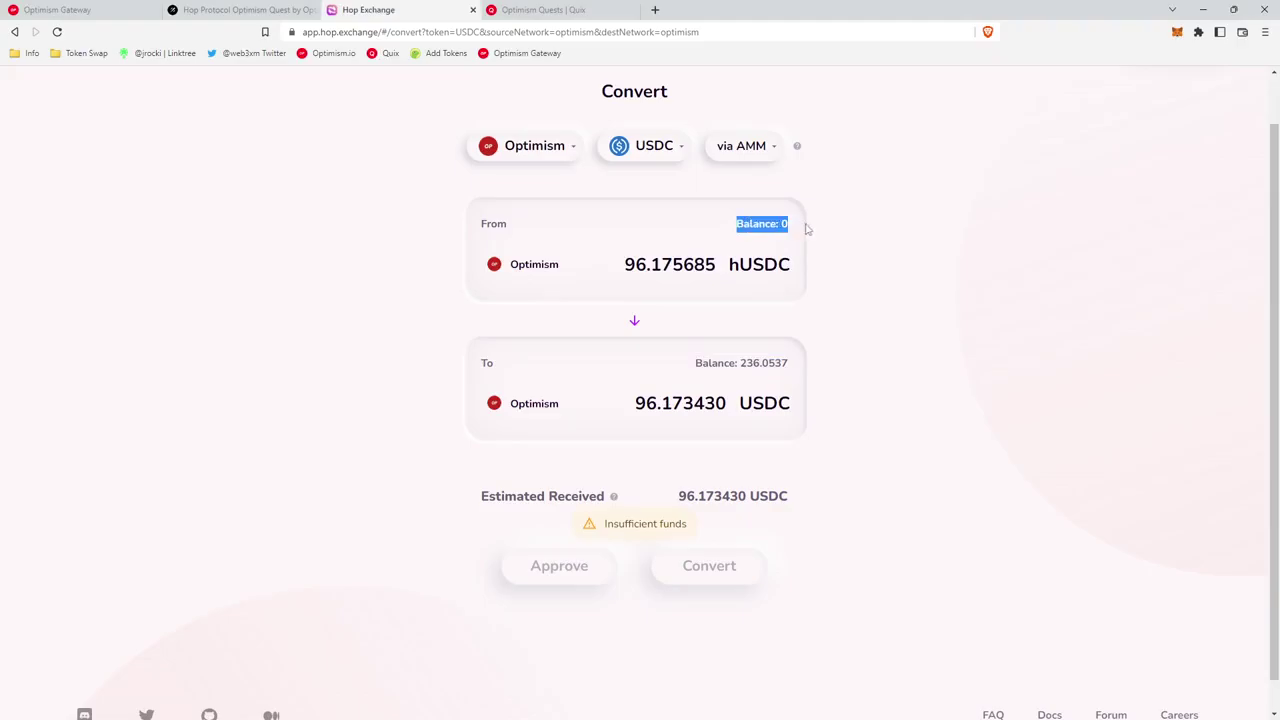
Step: Page through the Optimism quest cards to the Hop liquidity quest under Dive deeper into DeFi
key(alt+Tab)
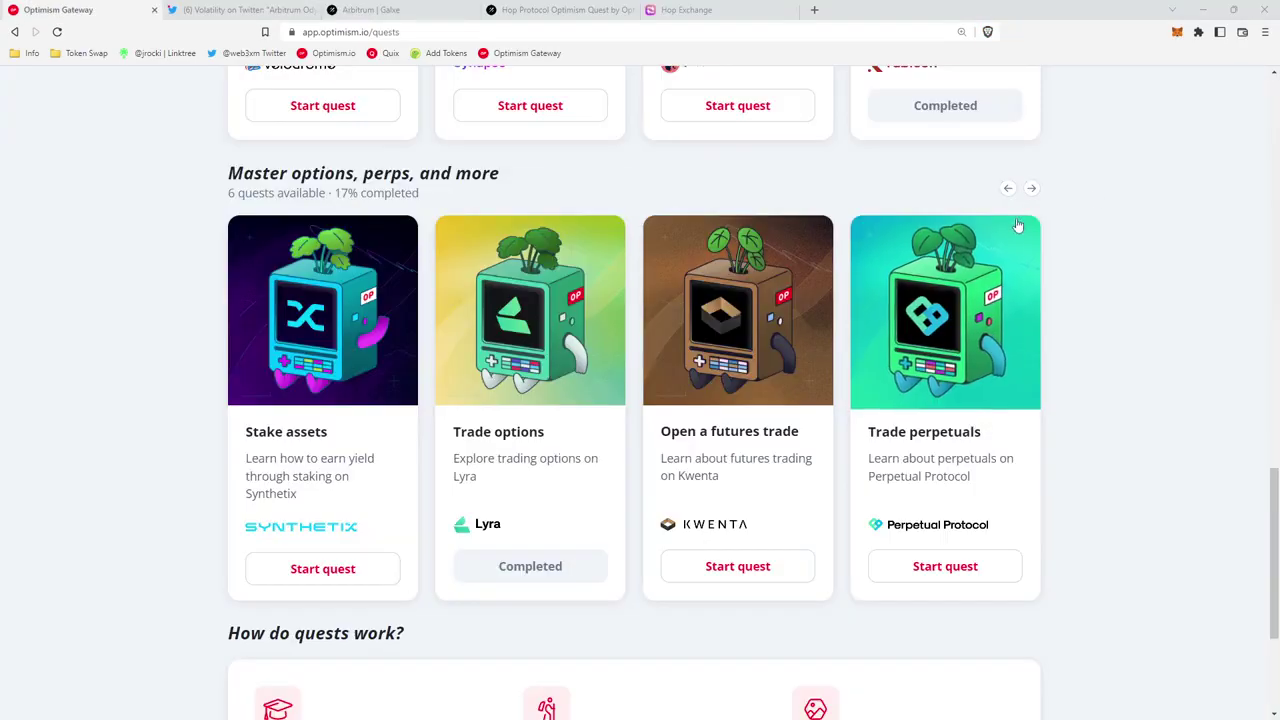
click(1034, 190)
scroll(1045, 230, up, 6)
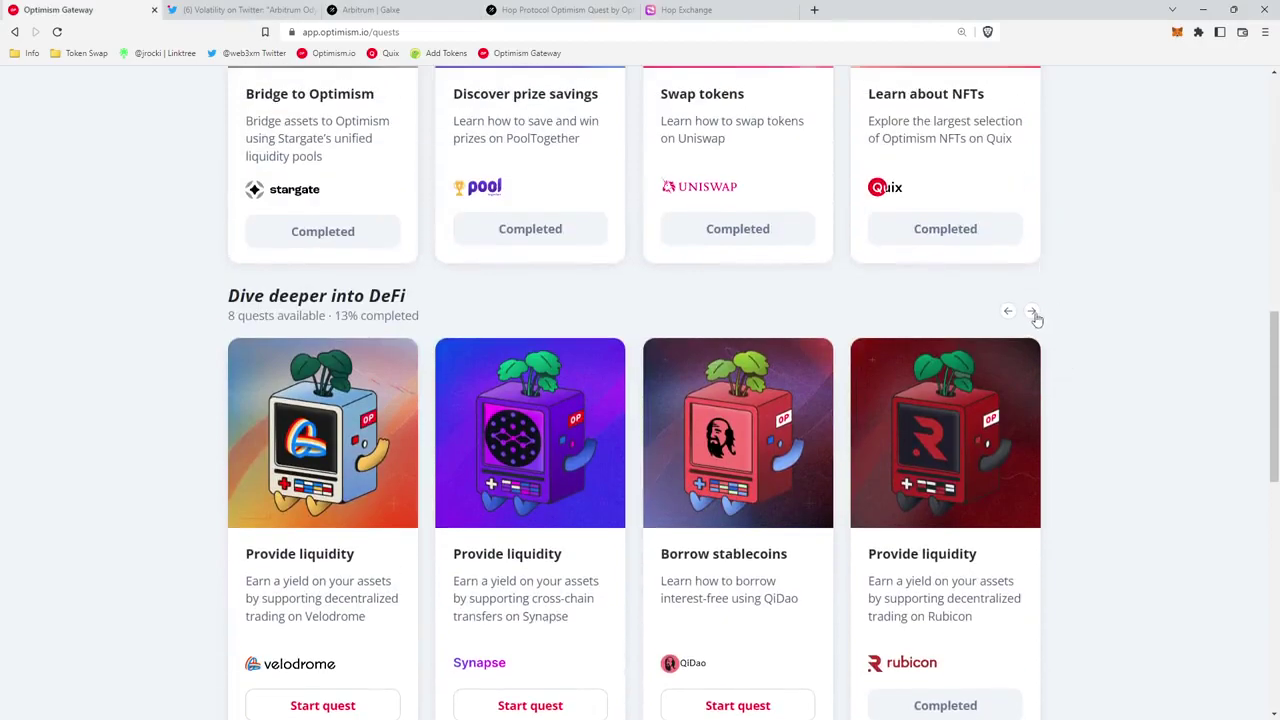
click(1034, 312)
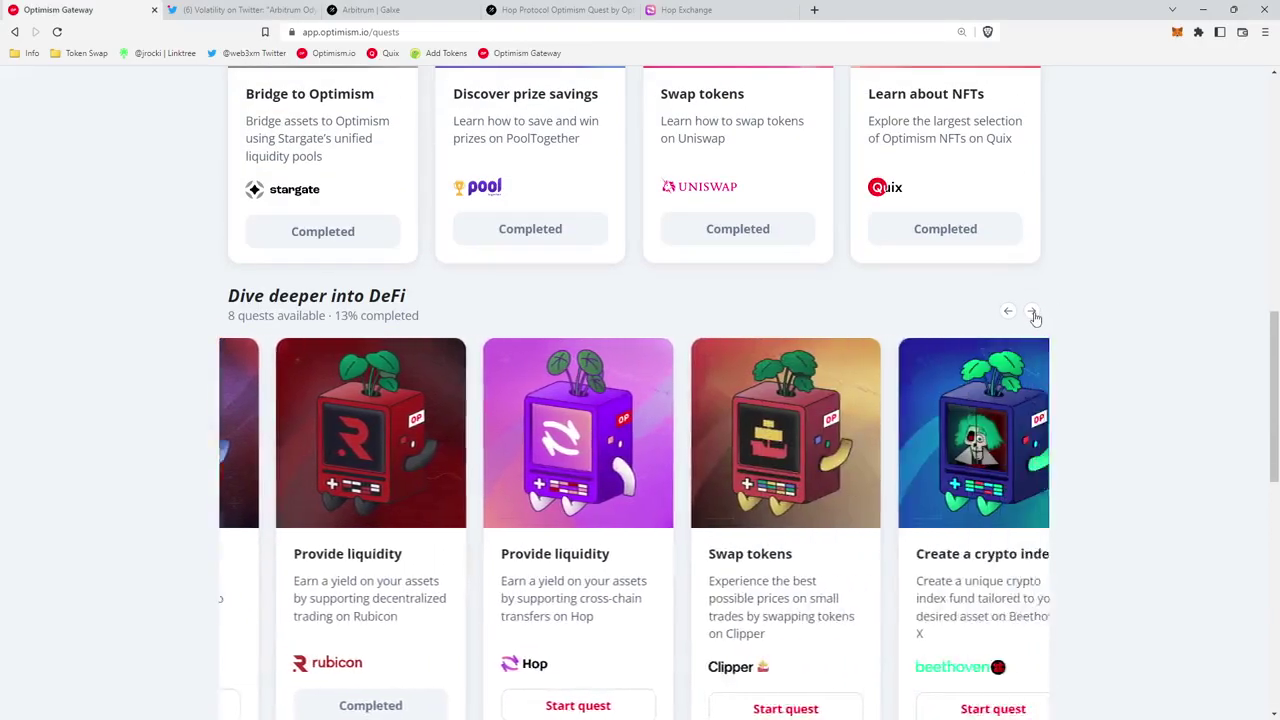
key(ctrl+Tab)
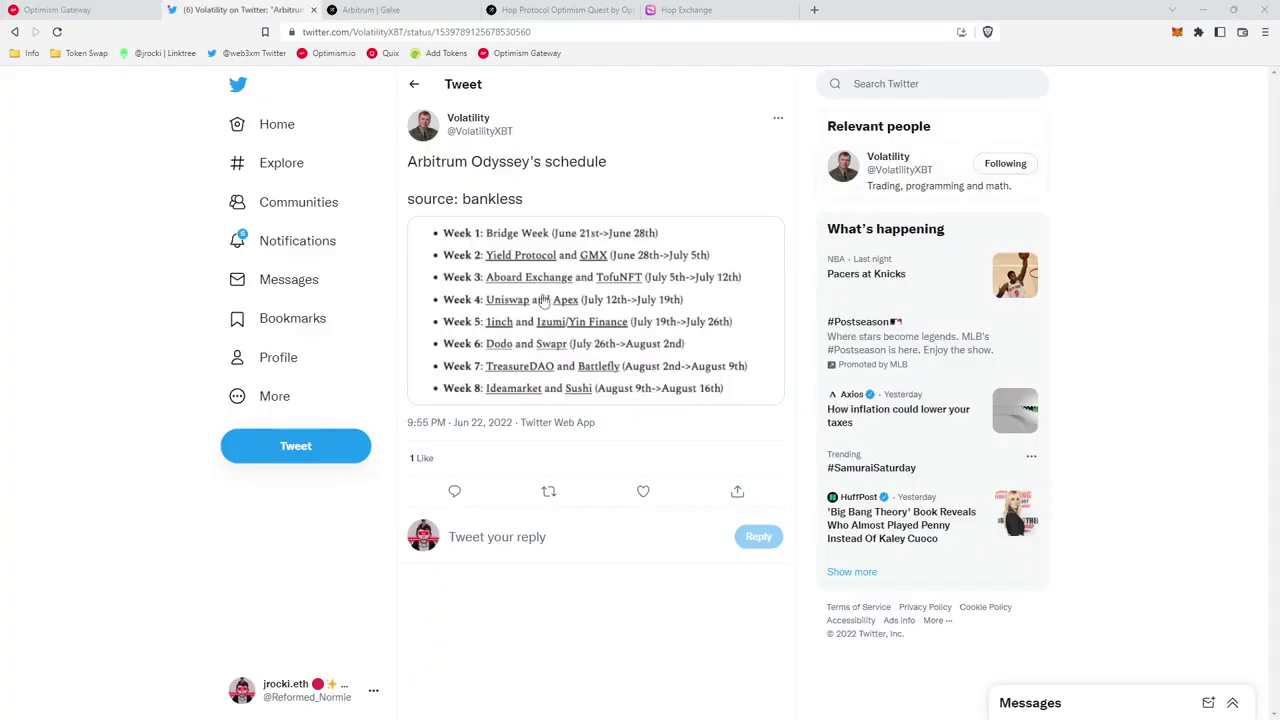